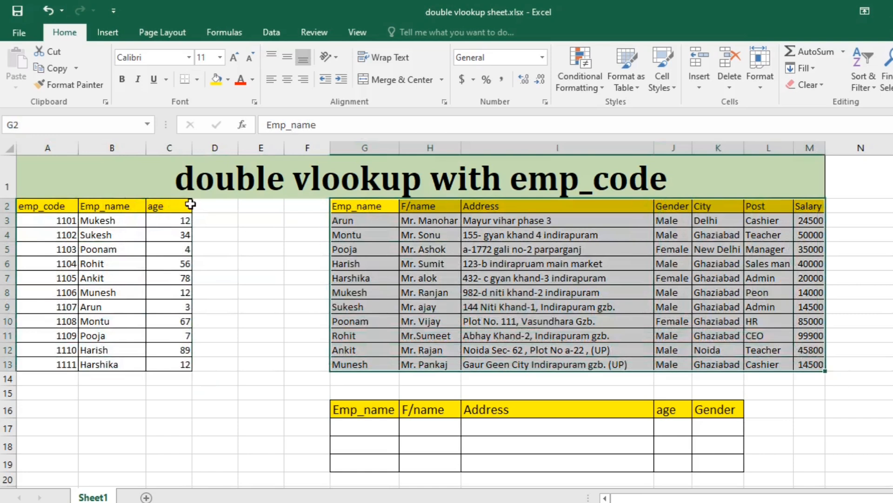
- Examine the employee code table in A2:C13, the employee details table in G2:M13 and the empty result table
click(111, 244)
drag(33, 206, 177, 364)
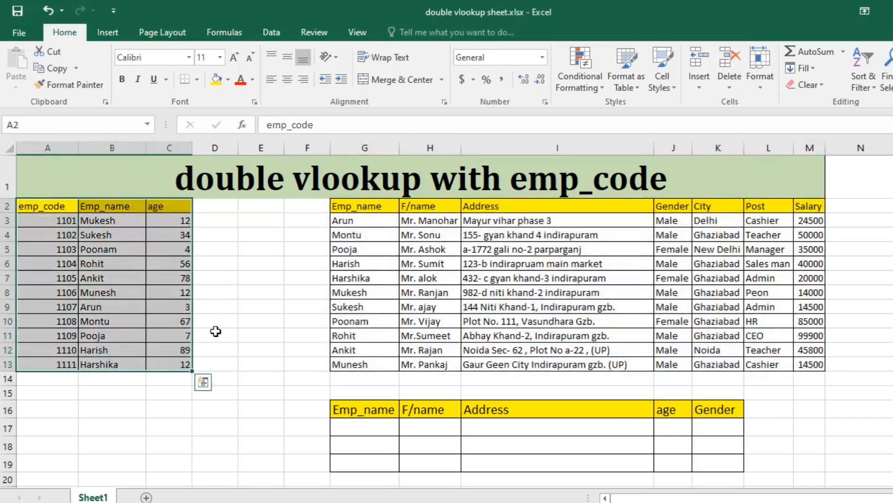
drag(367, 205, 801, 363)
click(368, 432)
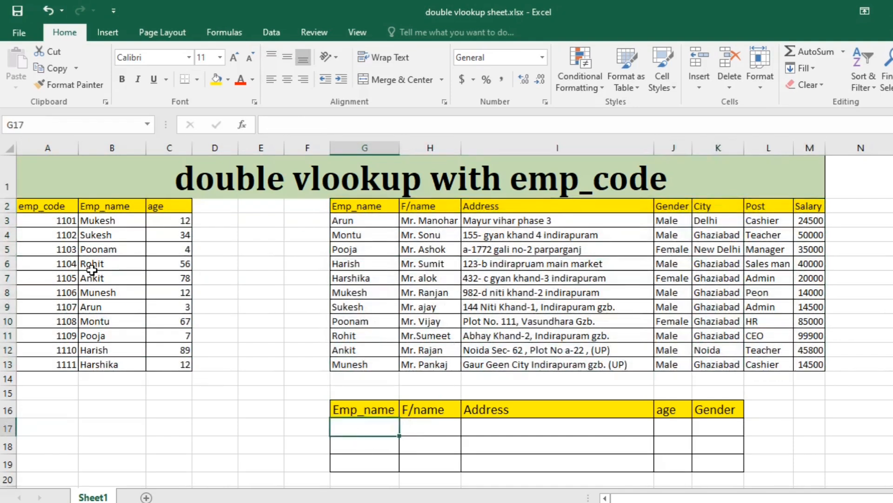
click(73, 223)
click(106, 220)
click(62, 222)
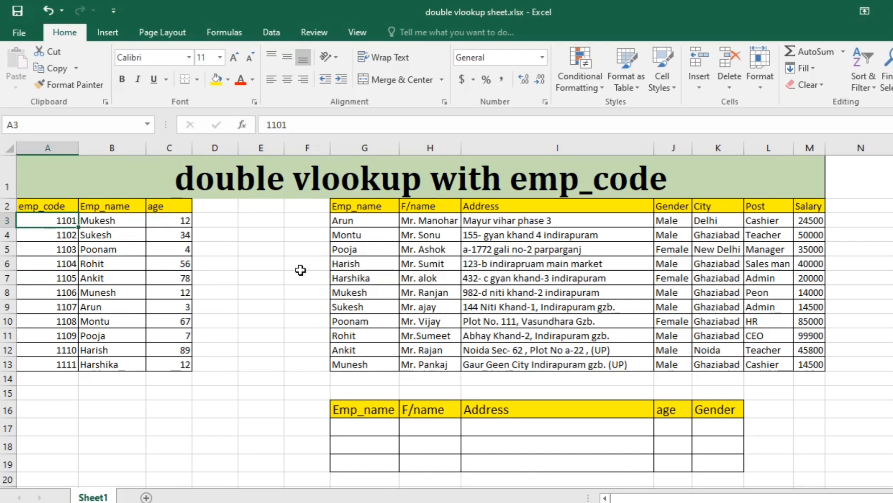
click(364, 430)
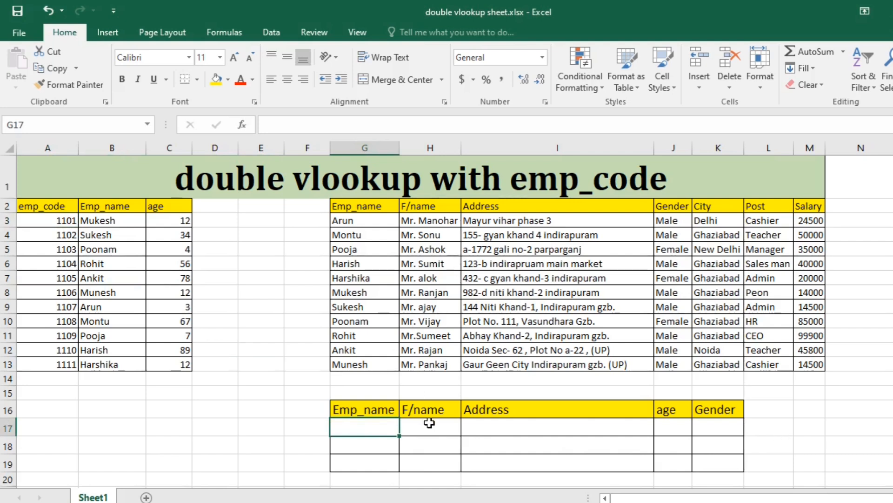
- Add list data validation to G17:G19 with the employee codes in $A$3:$A$13 as the source
drag(378, 428, 381, 461)
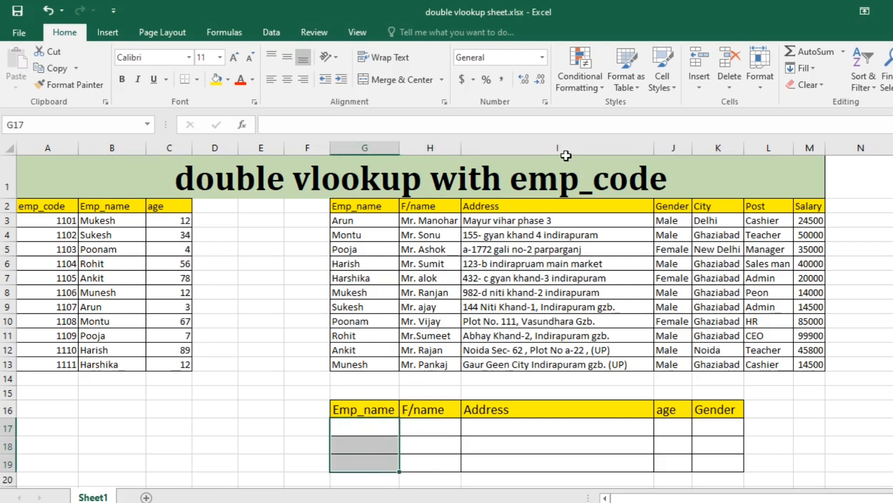
drag(390, 426, 378, 462)
drag(61, 224, 53, 363)
drag(388, 428, 385, 465)
click(271, 32)
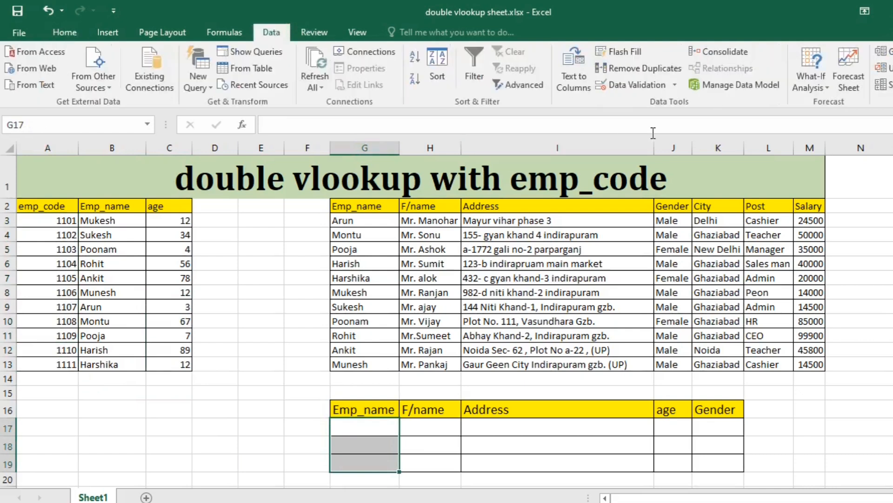
click(630, 84)
click(616, 272)
click(573, 314)
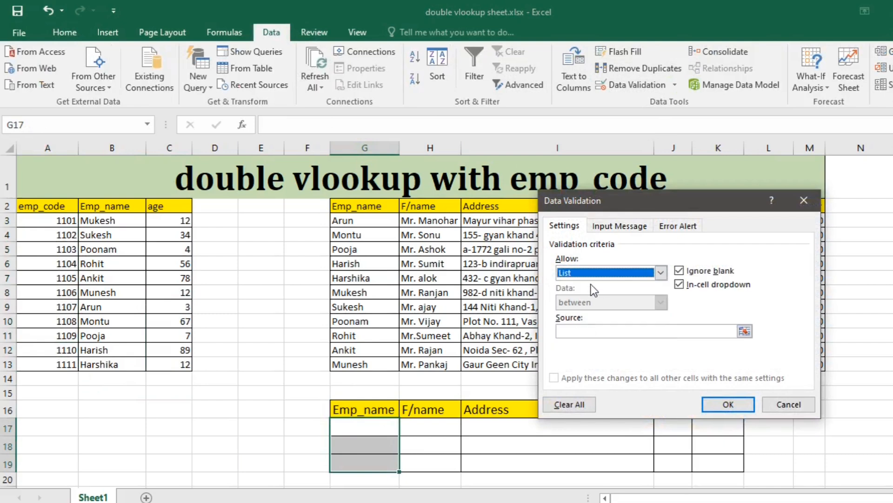
click(587, 330)
drag(71, 220, 51, 365)
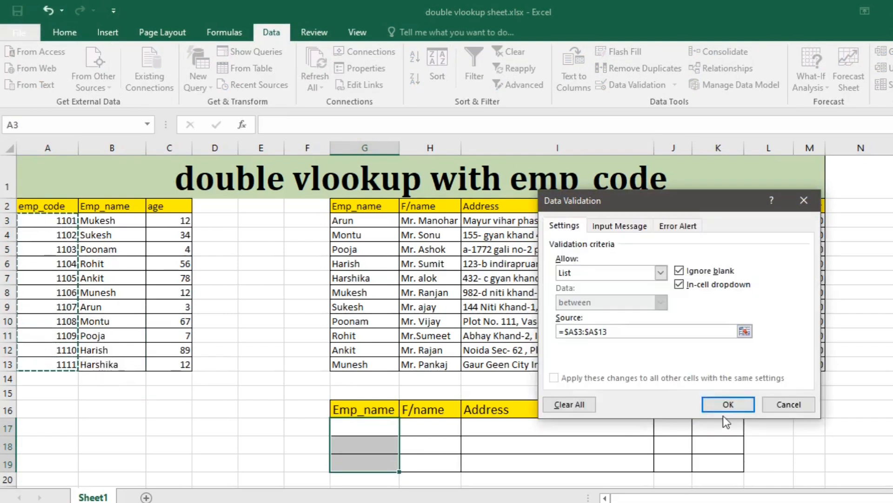
click(725, 405)
- Choose the fourth employee code from the drop-down list in G17
click(421, 429)
click(379, 431)
click(404, 429)
click(380, 458)
- Start a nested VLOOKUP in H17 with VLOOKUP(G17,A2:C13,1,0) as the outer function's lookup value
click(437, 429)
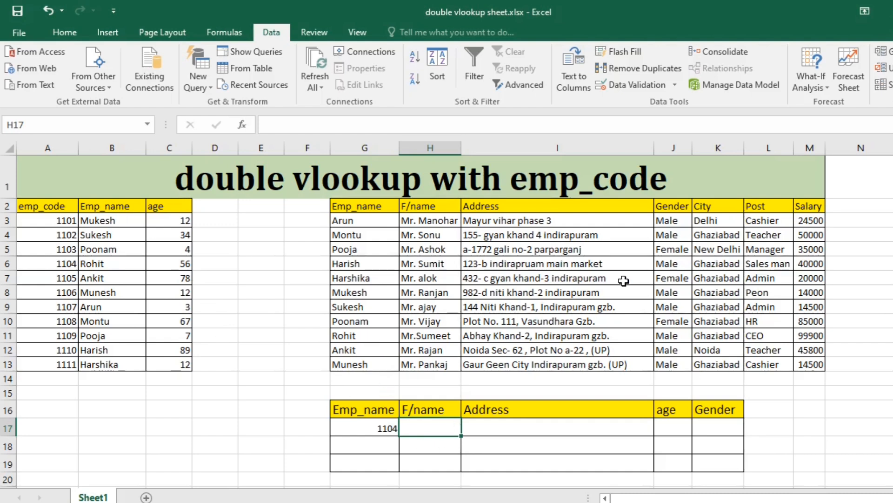
text(=vlookjp)
key(ctrl+Return)
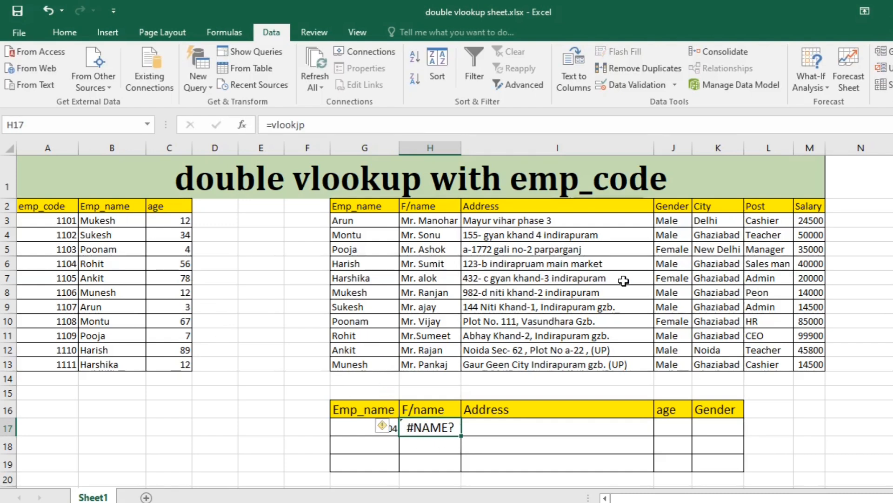
text(=vl)
key(Tab)
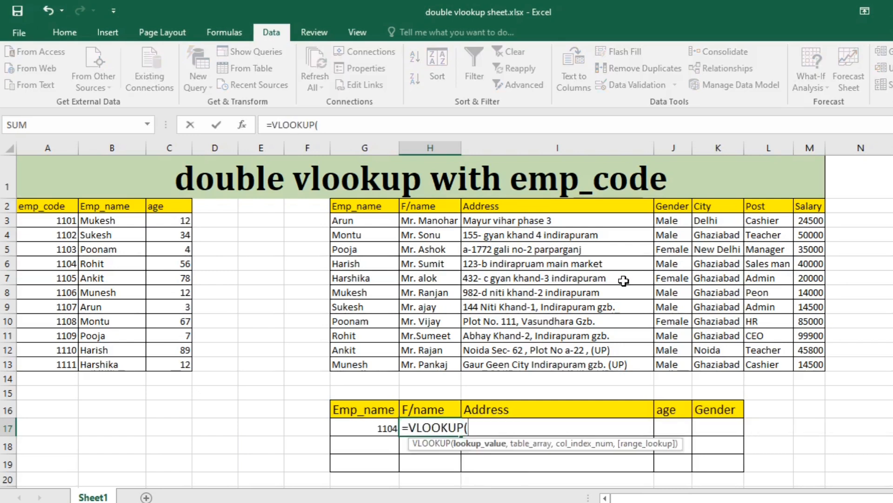
text(vl)
key(Tab)
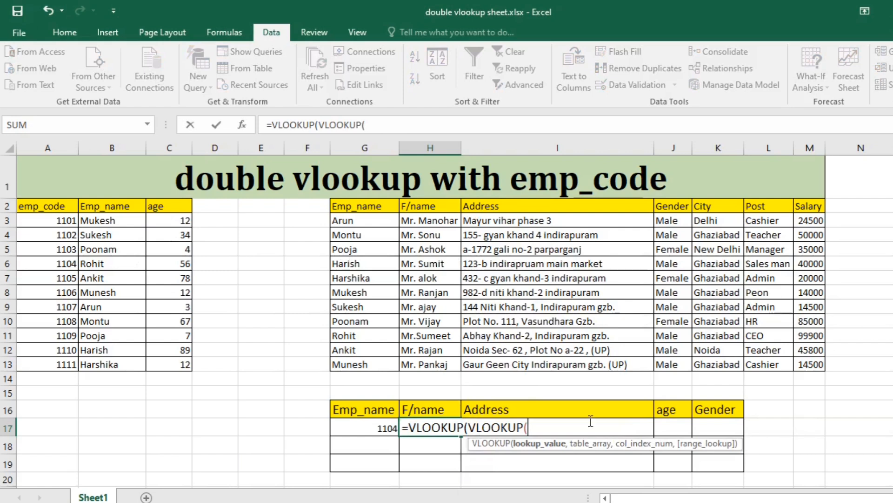
click(369, 428)
text(,)
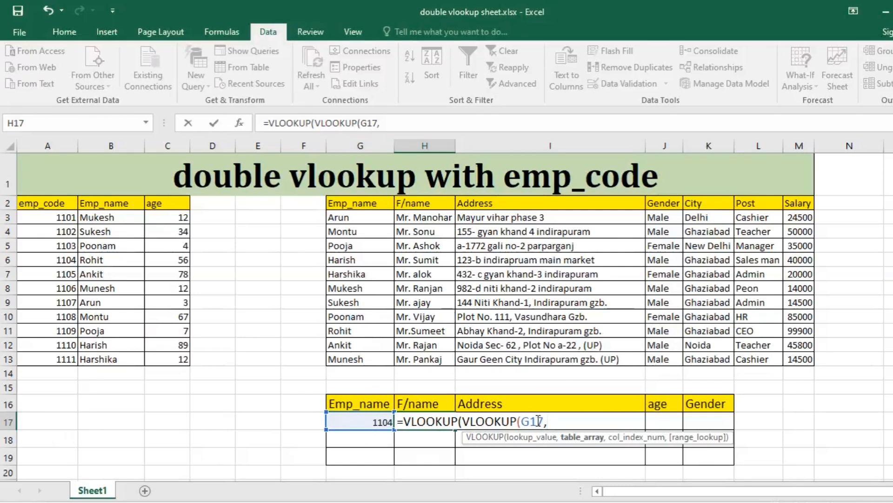
drag(61, 204, 180, 362)
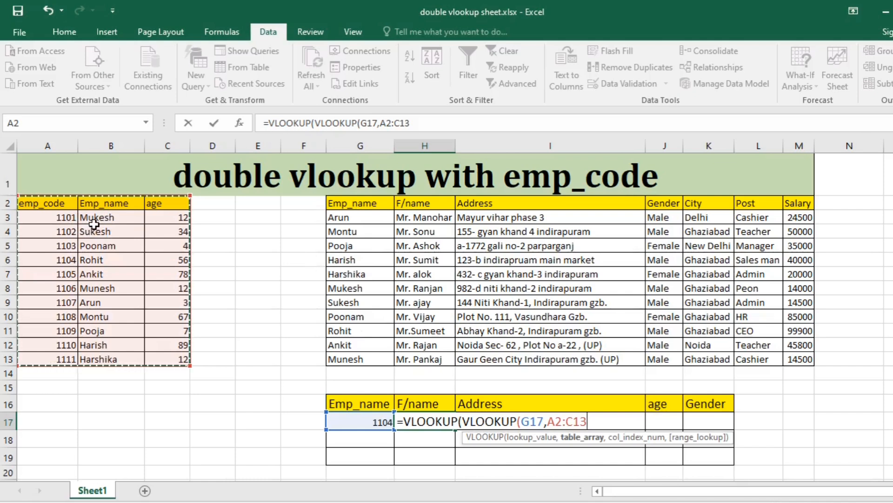
text(,1)
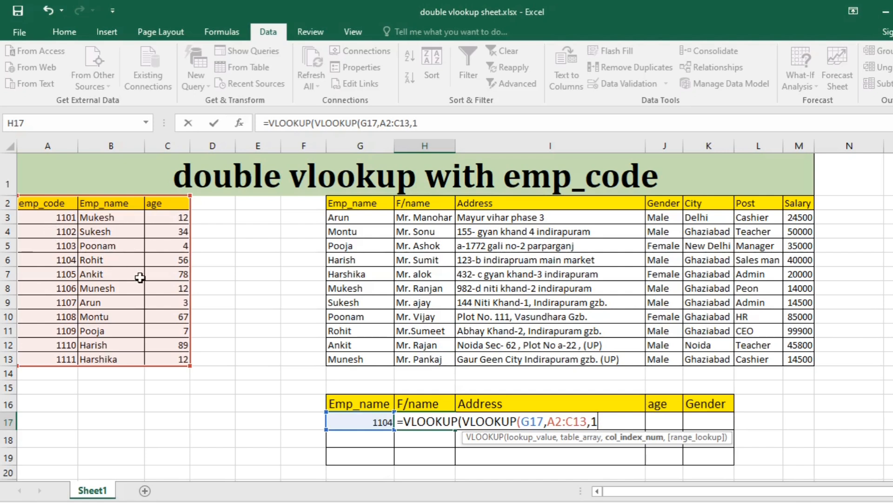
text(,)
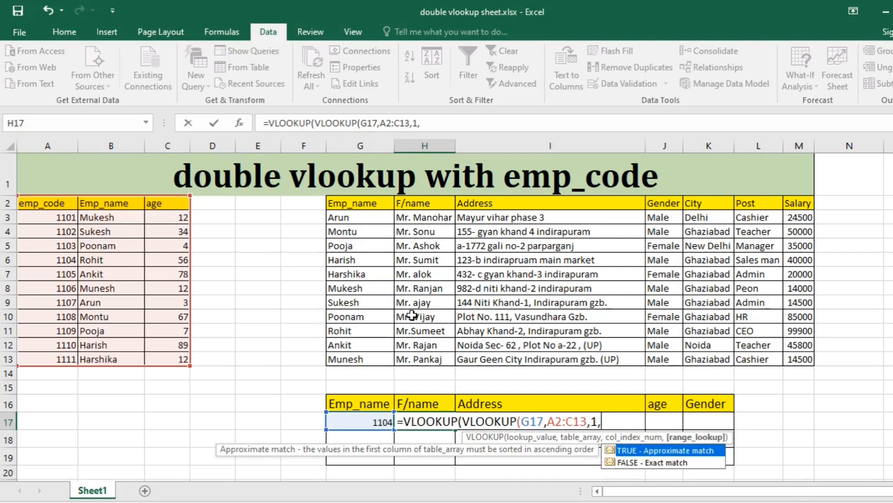
text(0),)
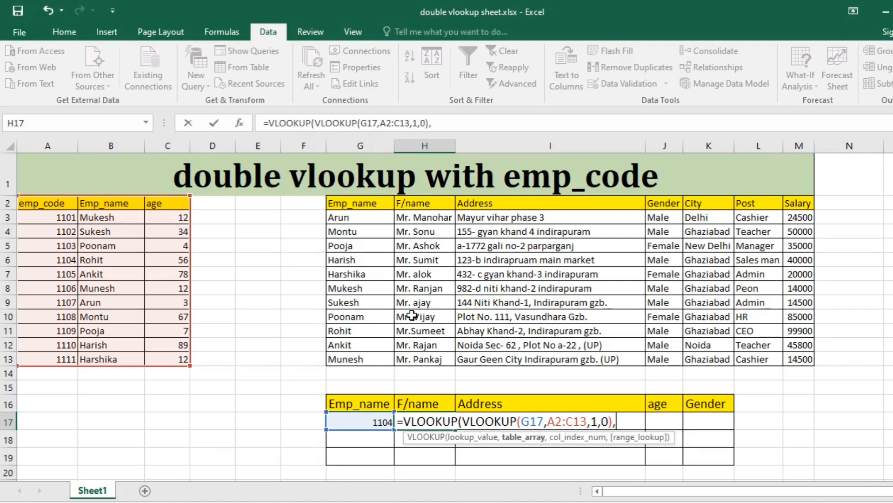
- Complete the outer VLOOKUP in H17 with table array G2:M13, column index 2 and range lookup 0
drag(369, 203, 795, 360)
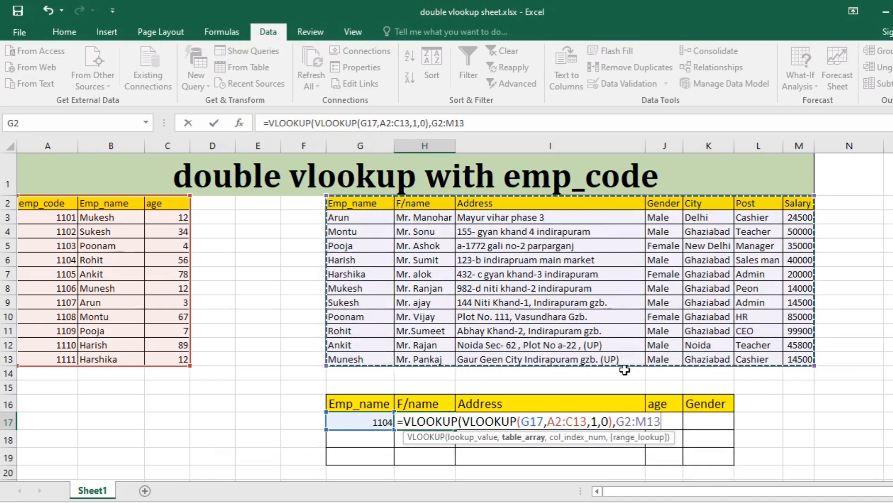
text(,)
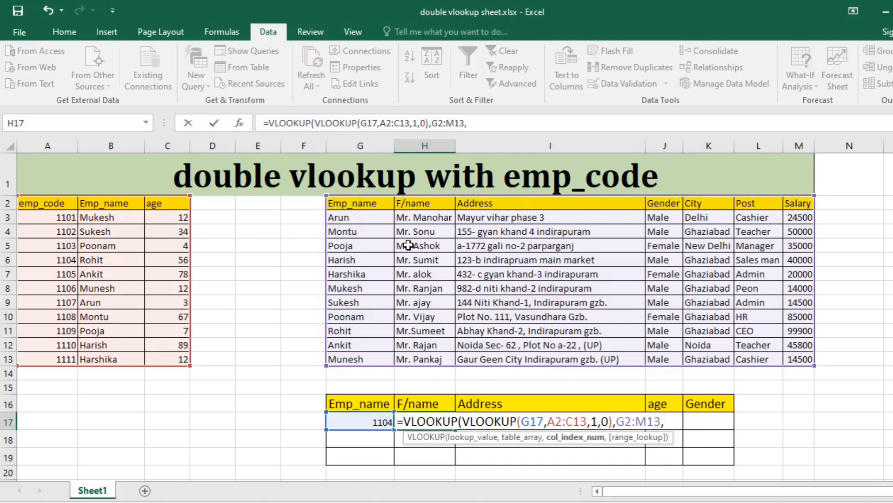
text(2,0))
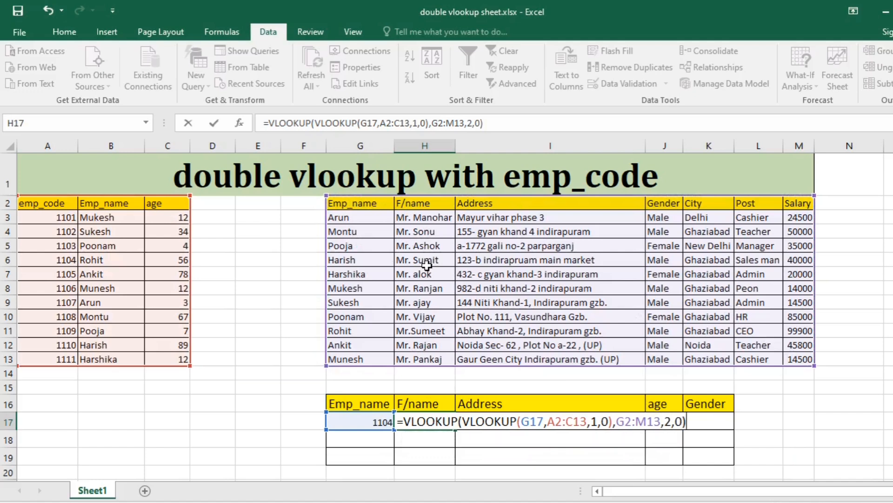
key(Return)
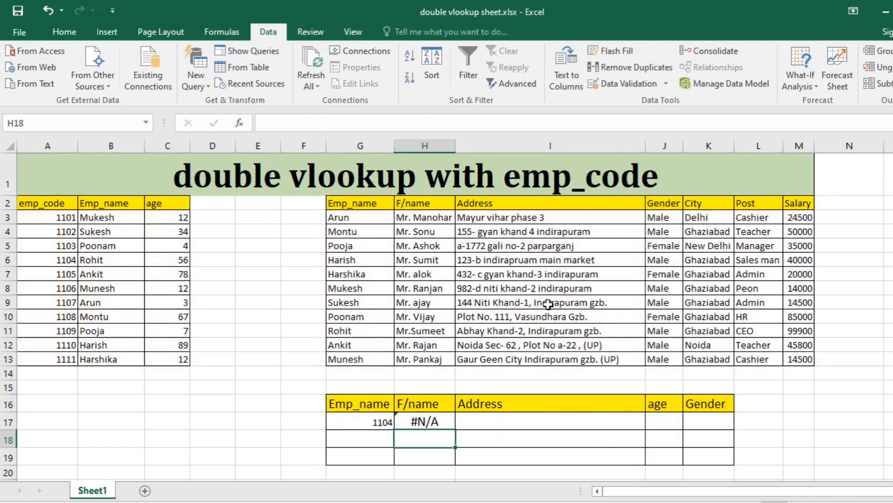
- Set the inner VLOOKUP's column index in H17 to 2 and autofit the width of column H
click(446, 420)
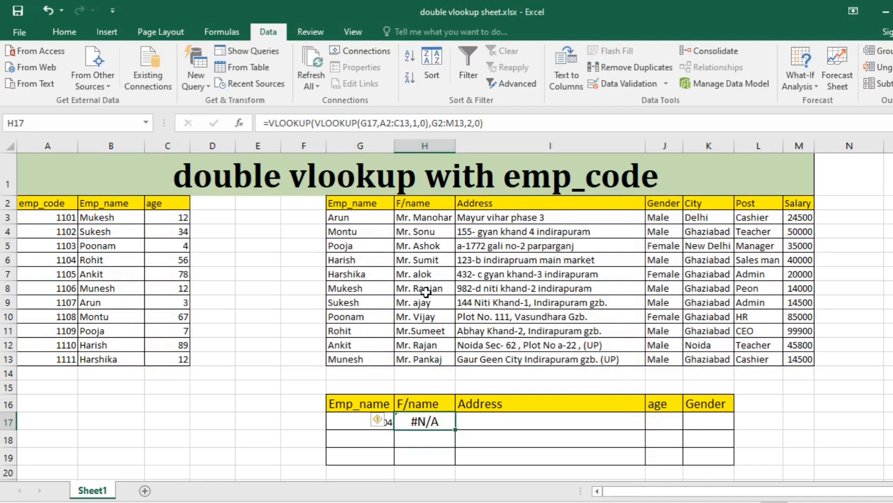
key(F2)
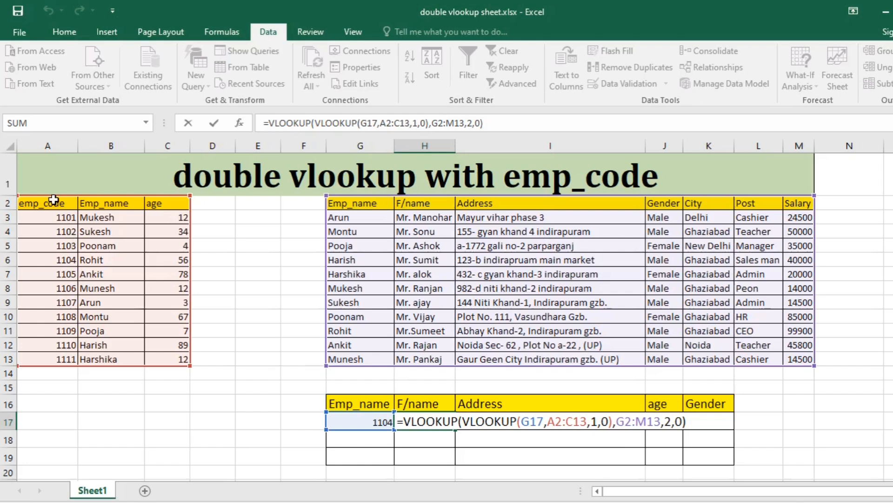
click(49, 136)
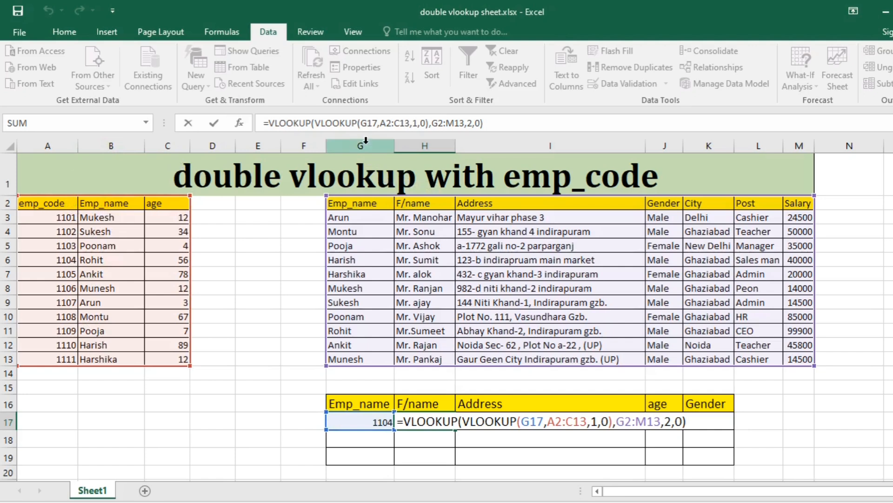
click(599, 423)
key(BackSpace)
text(2)
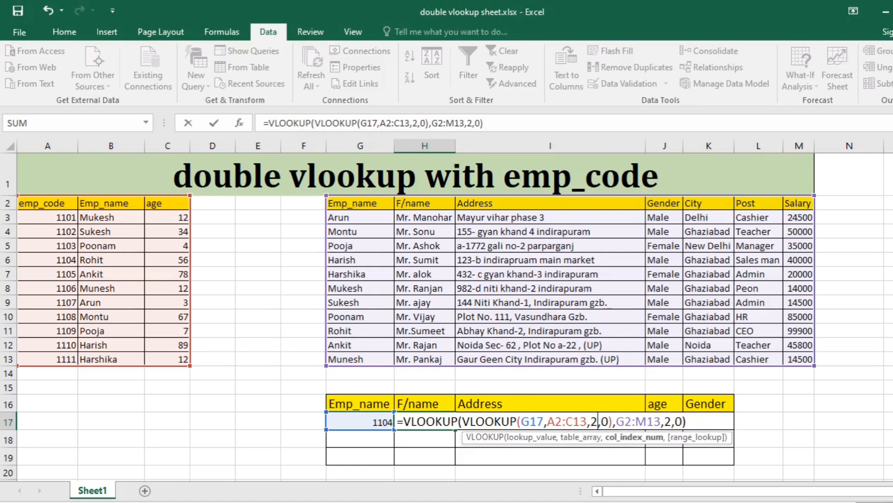
key(Return)
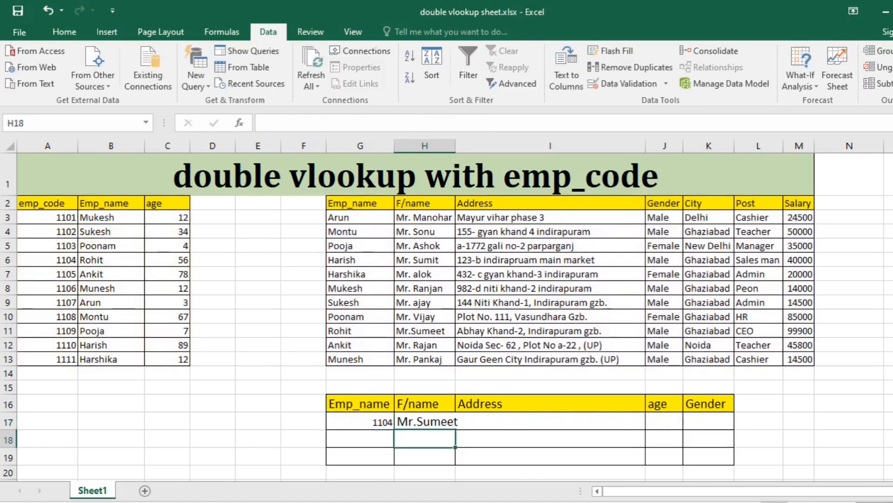
double_click(455, 145)
click(446, 423)
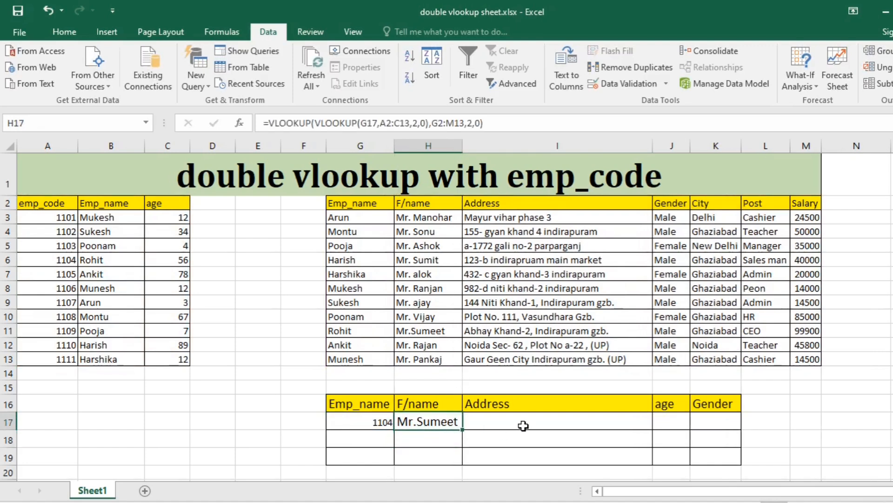
- Start a nested VLOOKUP in I17 with VLOOKUP(G17,A2:C13,2,0) as the outer function's lookup value
click(551, 421)
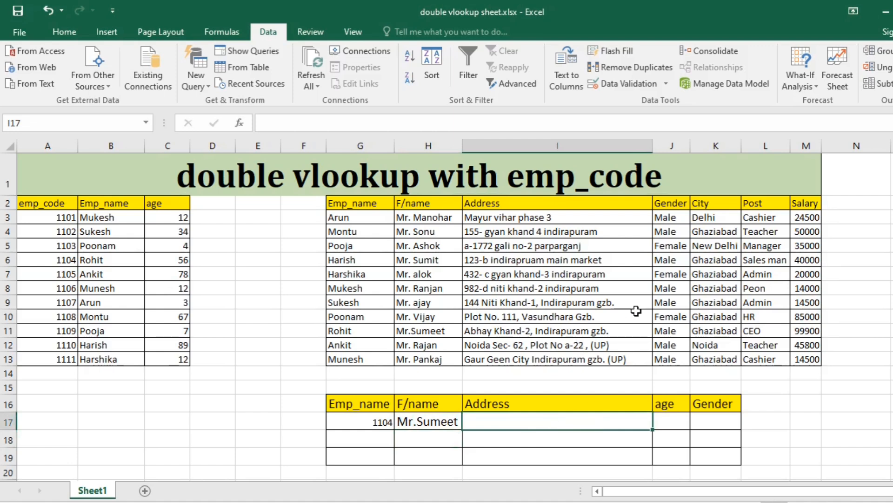
text(=vlook)
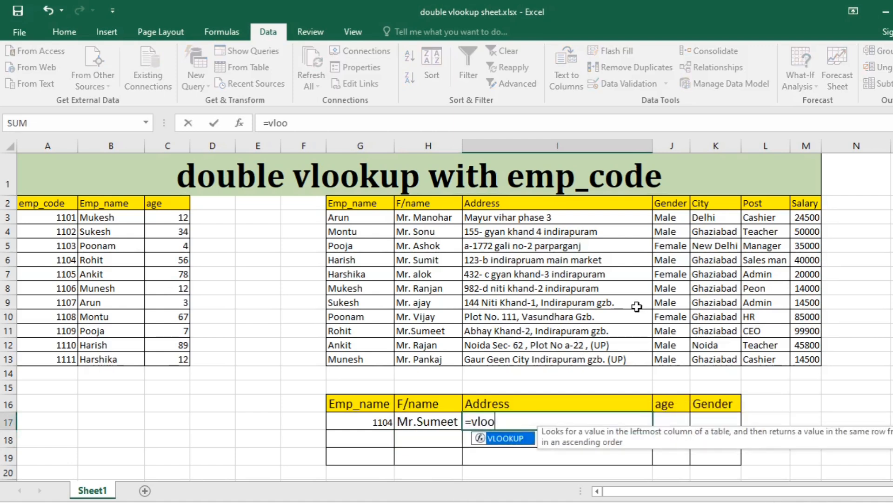
key(Tab)
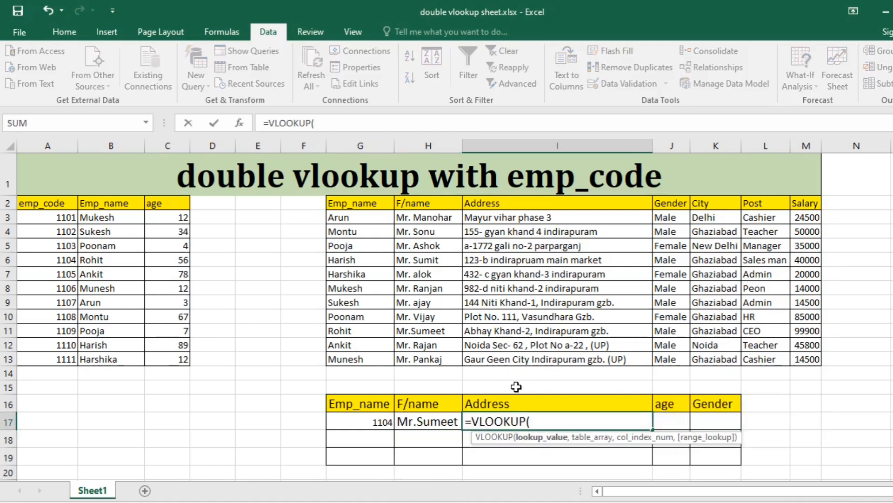
text(vl)
key(Tab)
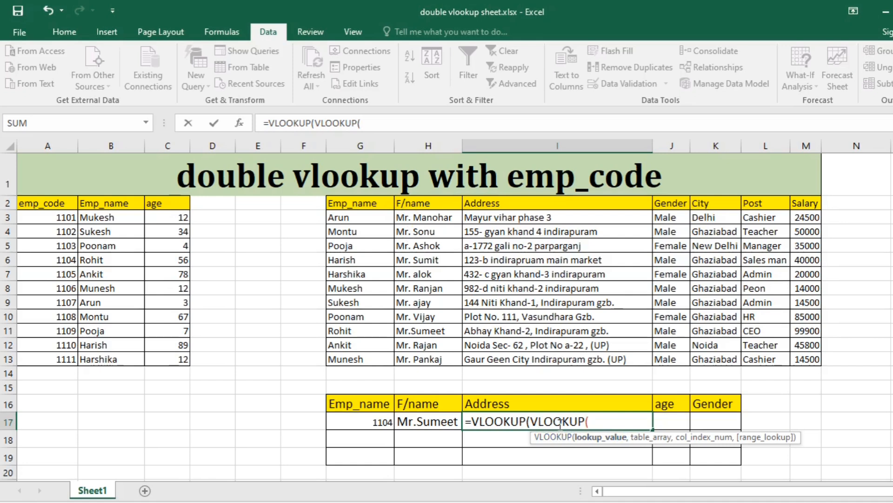
click(381, 422)
text(,)
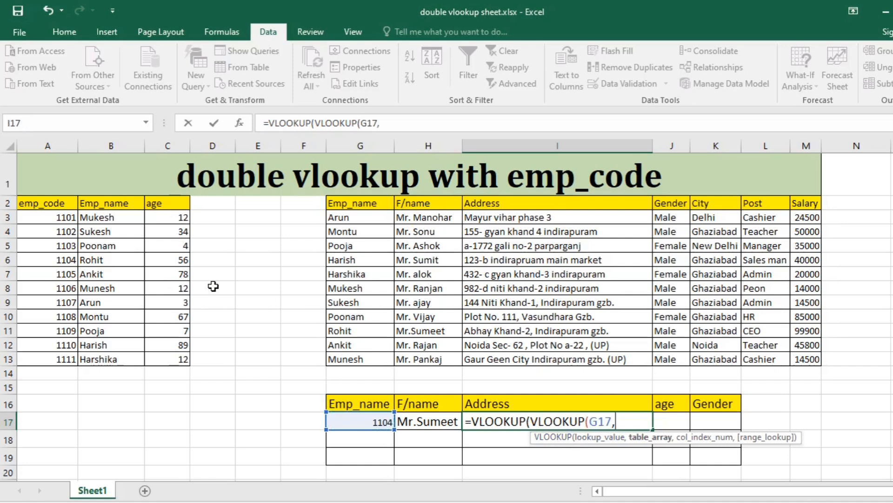
drag(66, 202, 186, 359)
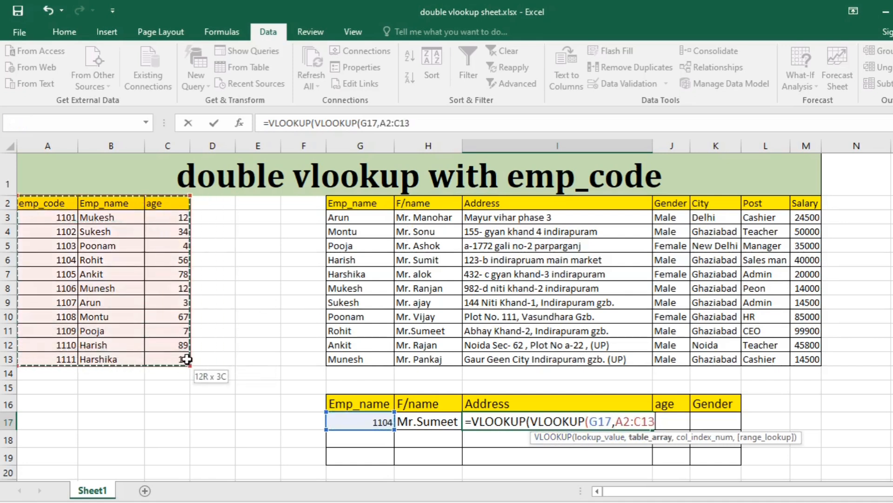
text(,2)
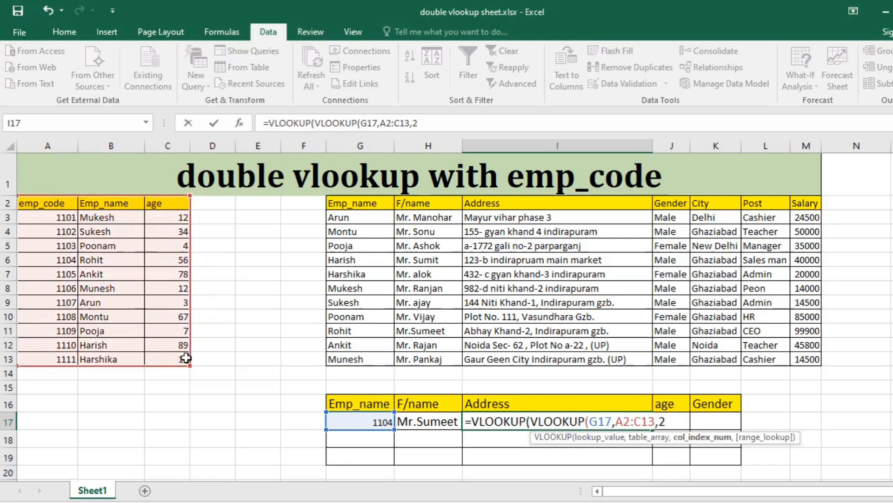
text(,0)
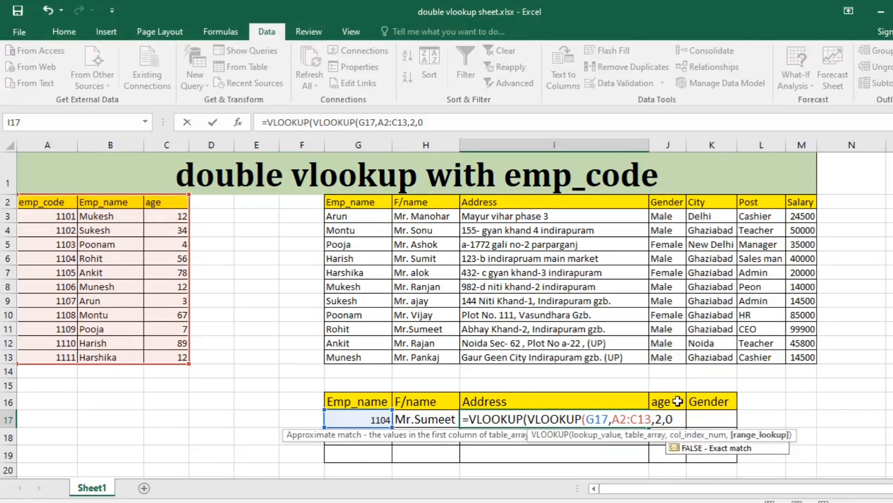
text(),)
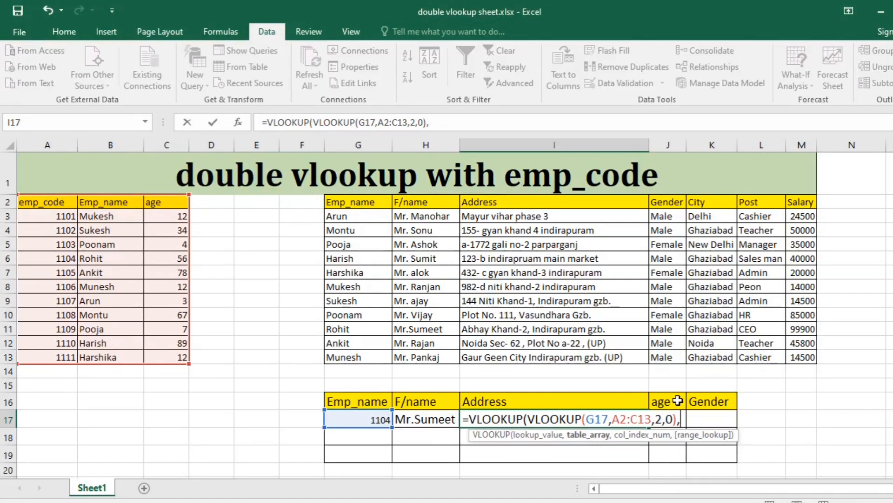
- Complete the outer VLOOKUP in I17 with table array G2:M13, column index 3 and range lookup 0
click(356, 202)
drag(773, 352, 793, 357)
text(,)
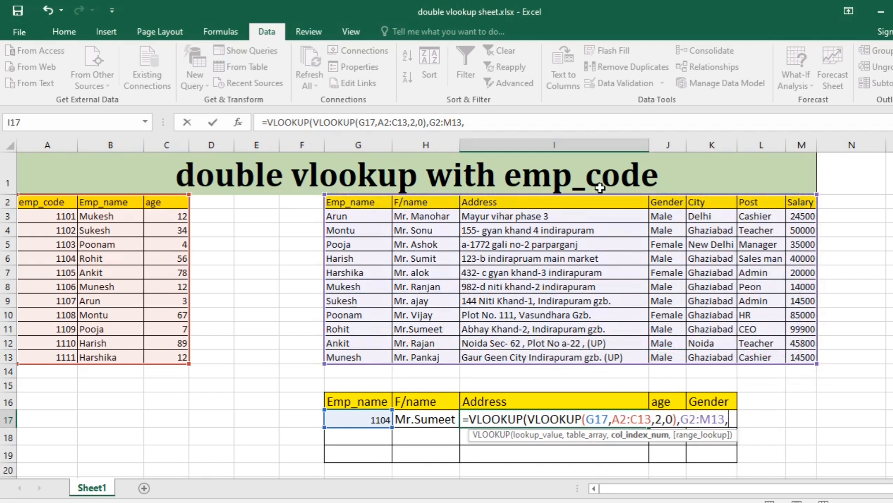
text(3,0))
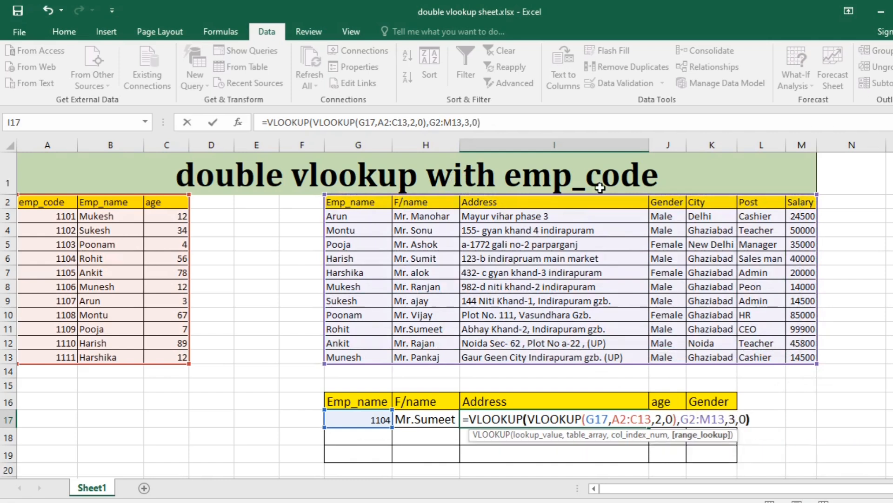
key(Return)
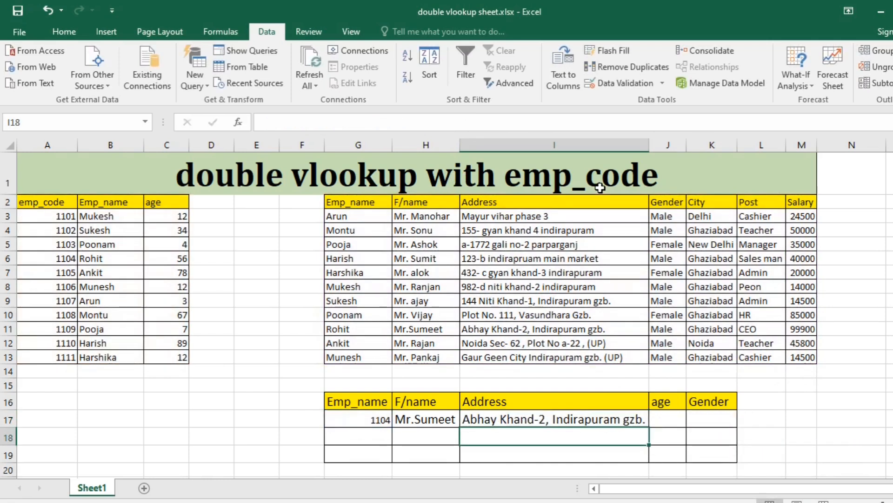
click(673, 419)
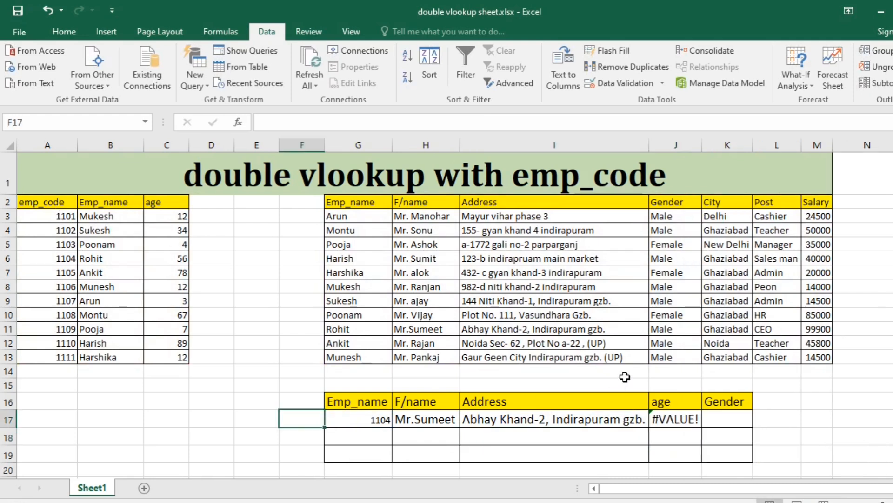
click(681, 415)
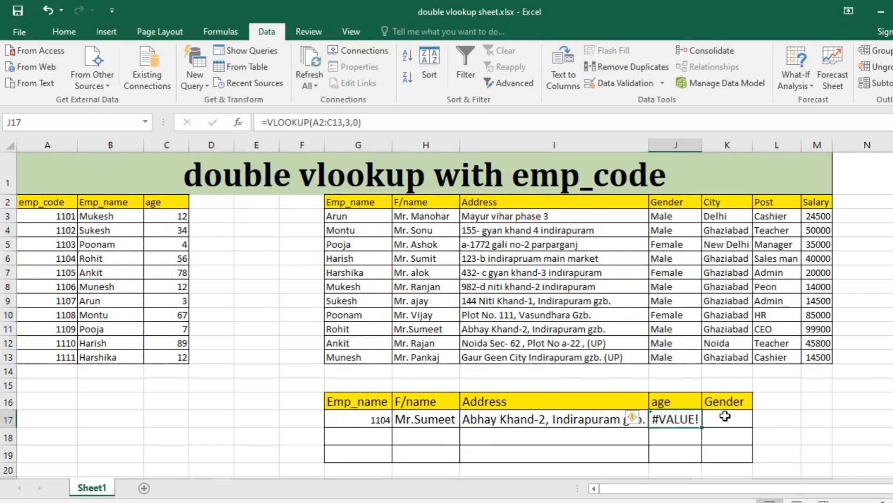
- Copy the header formatting of G16 onto the empty cell F16 with Format Painter
click(300, 400)
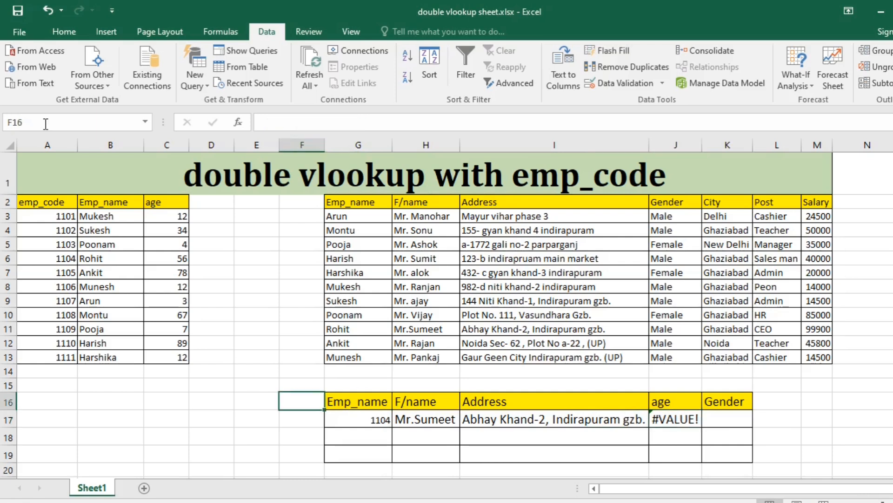
click(64, 31)
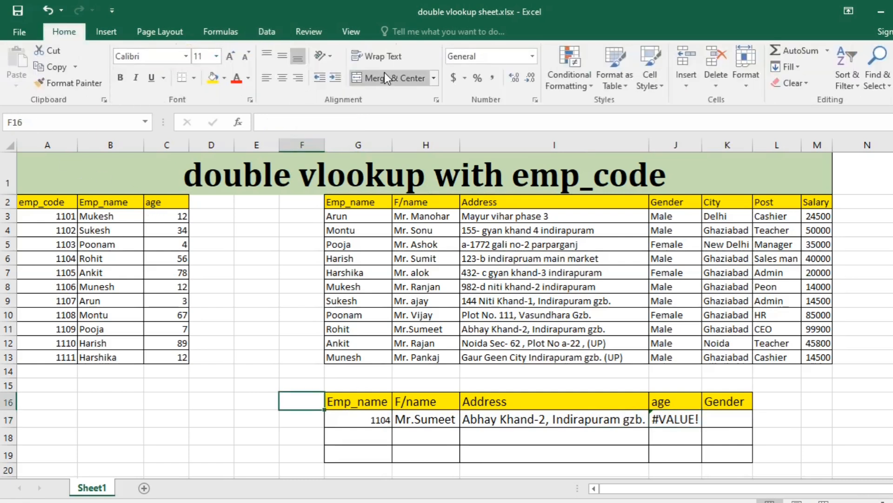
click(69, 82)
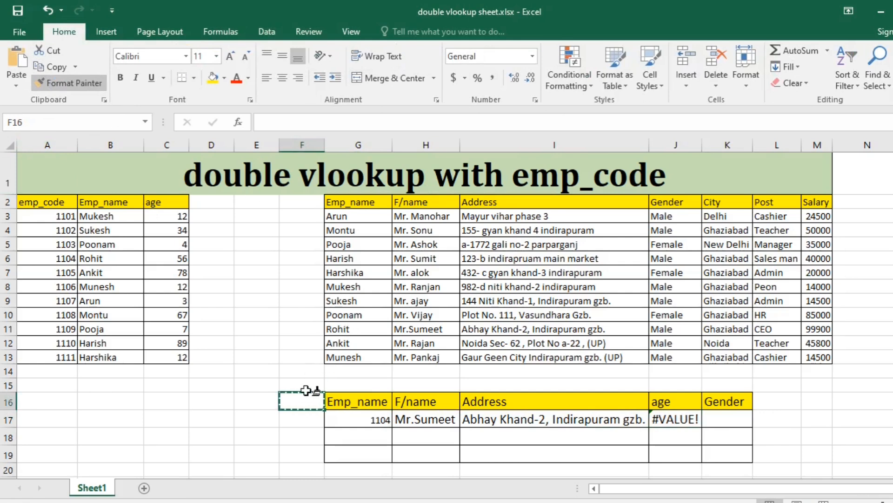
click(323, 399)
click(339, 396)
click(69, 83)
click(305, 399)
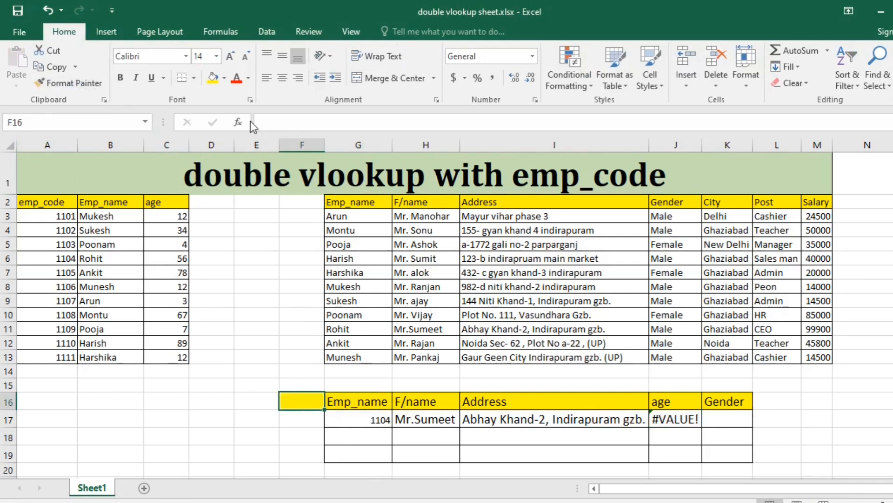
- Apply borders around every cell in F16:F19 to extend the result table by one column
click(194, 80)
click(218, 197)
drag(300, 402, 300, 453)
click(181, 78)
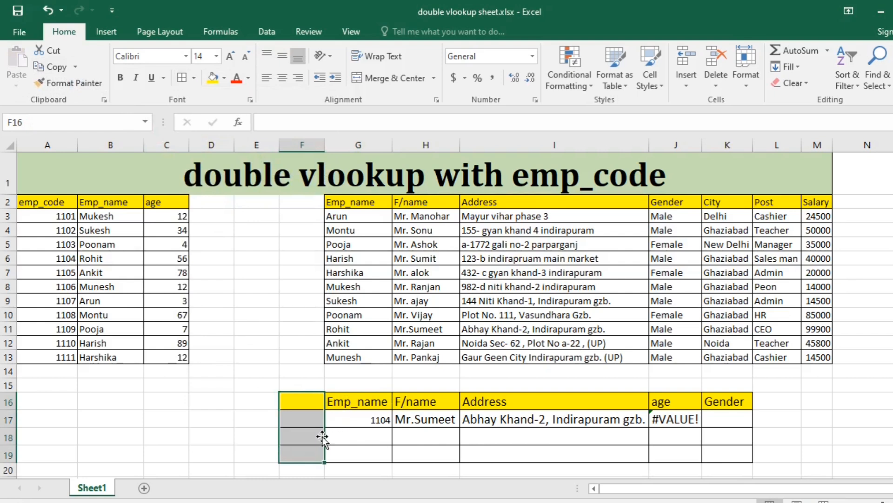
- Enter the column header emp_name in F16
click(302, 401)
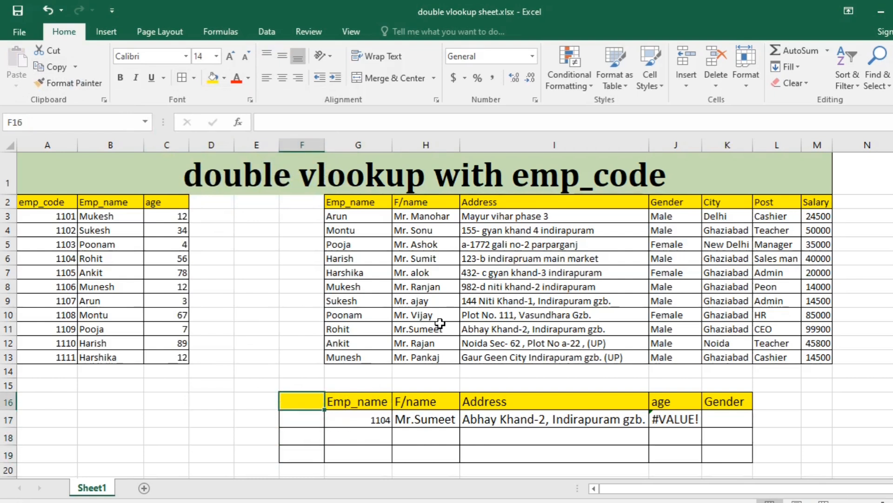
text(emp_)
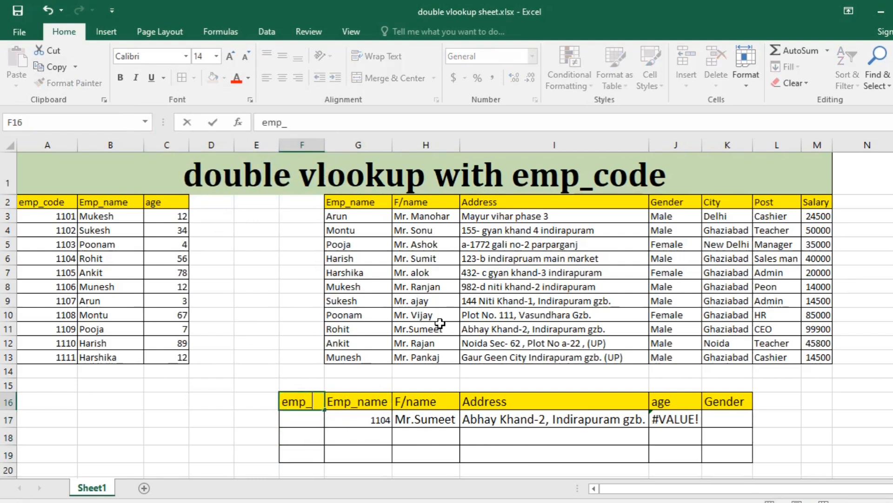
text(na)
key(Return)
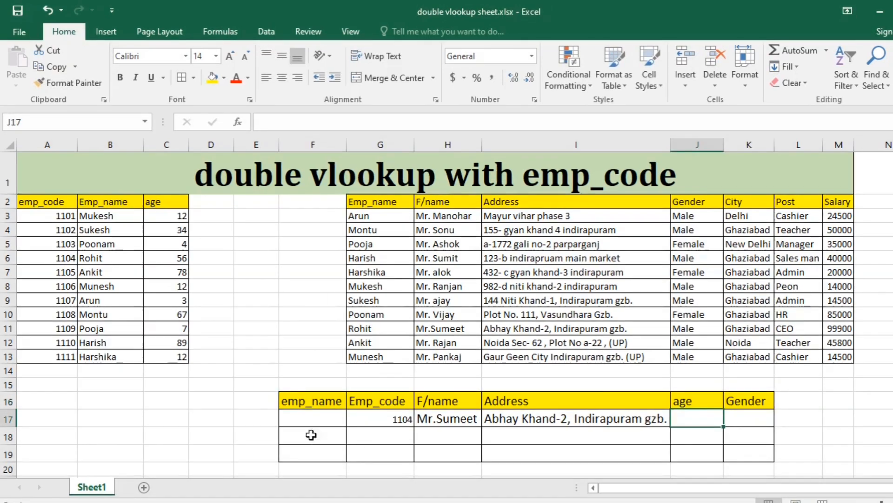
- Retrieve the employee name in F17 with the formula =VLOOKUP(G17,A2:C13,2,0)
click(323, 403)
click(326, 415)
drag(325, 415, 325, 447)
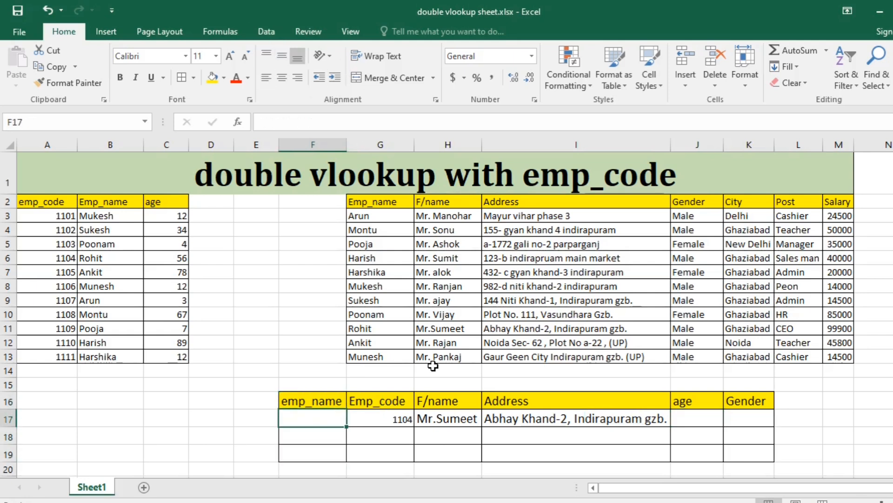
text(=)
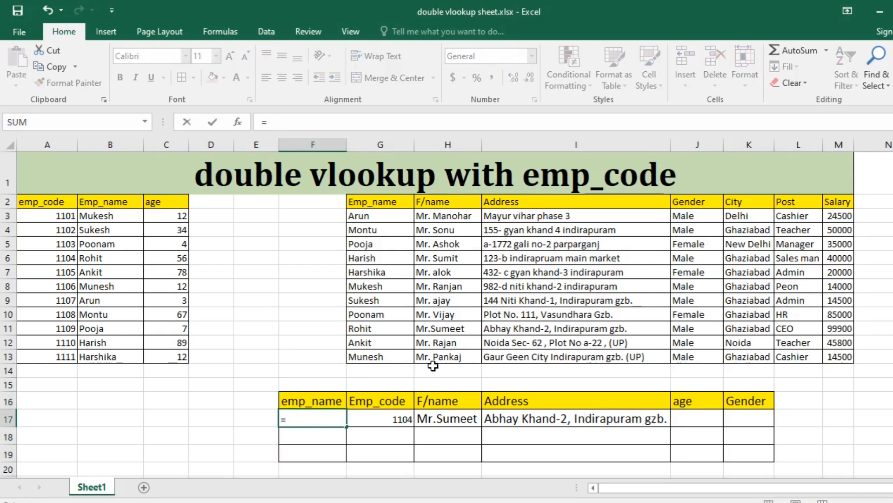
text(vlookuP)
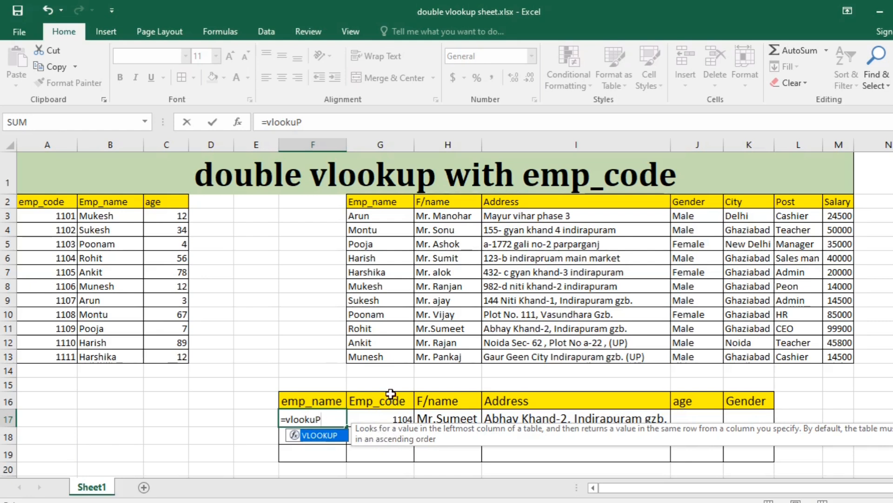
text(()
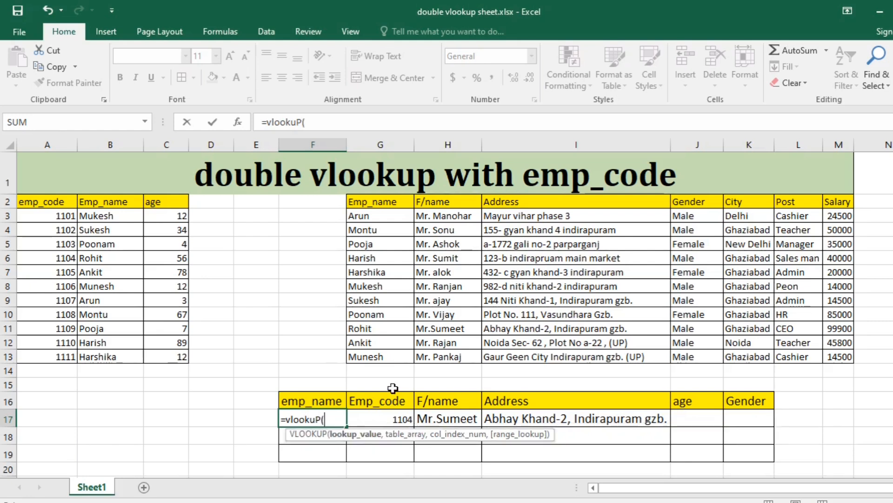
click(393, 417)
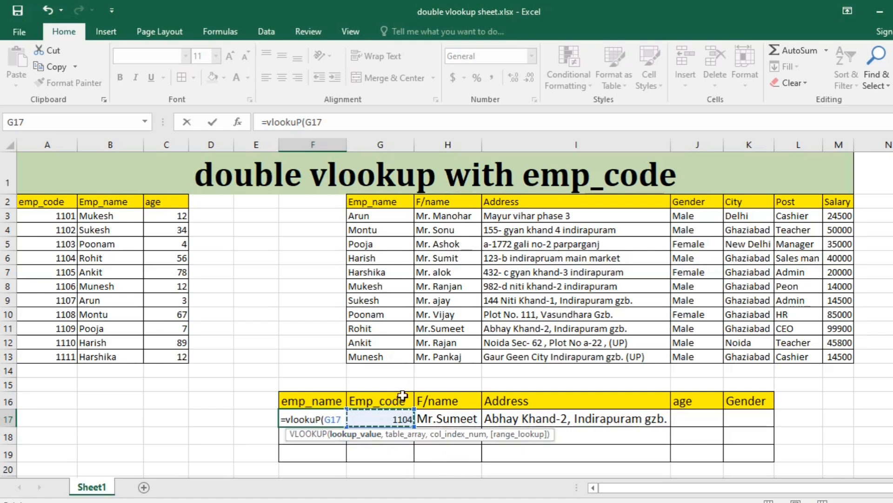
text(,)
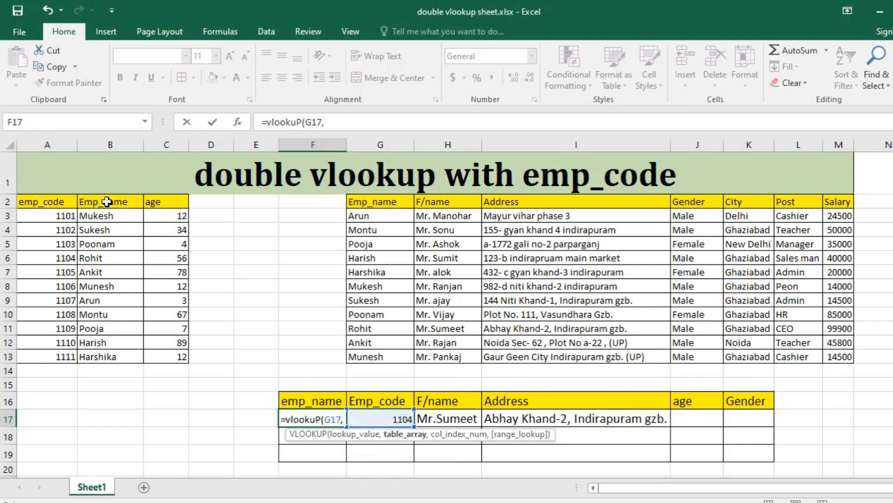
mouse_move(55, 201)
mouse_down()
mouse_move(82, 218)
mouse_move(140, 286)
mouse_move(157, 357)
mouse_up()
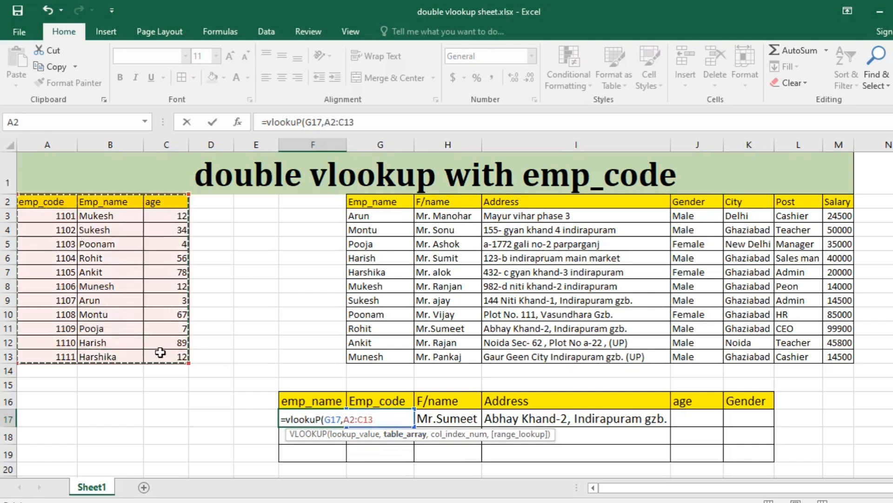
text(,)
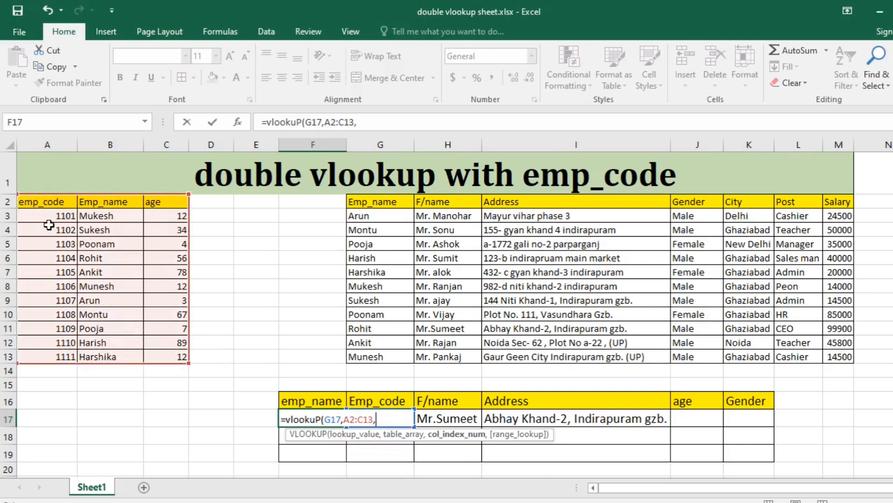
text(2,0))
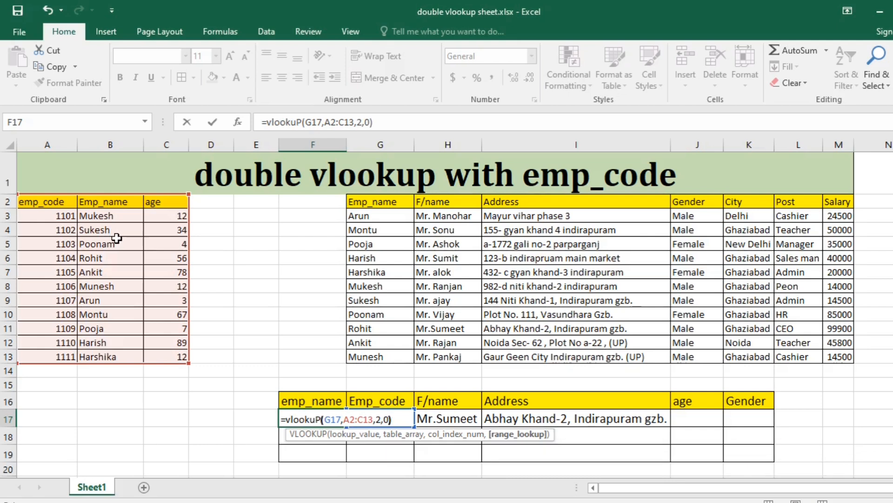
key(Return)
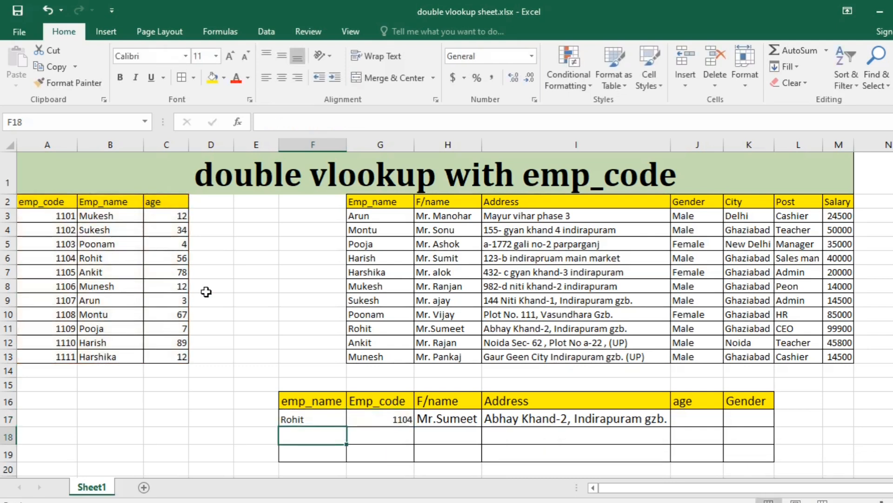
- Retrieve the employee's age in J17 with the formula =VLOOKUP(F17,B2:C13,2,0)
click(699, 415)
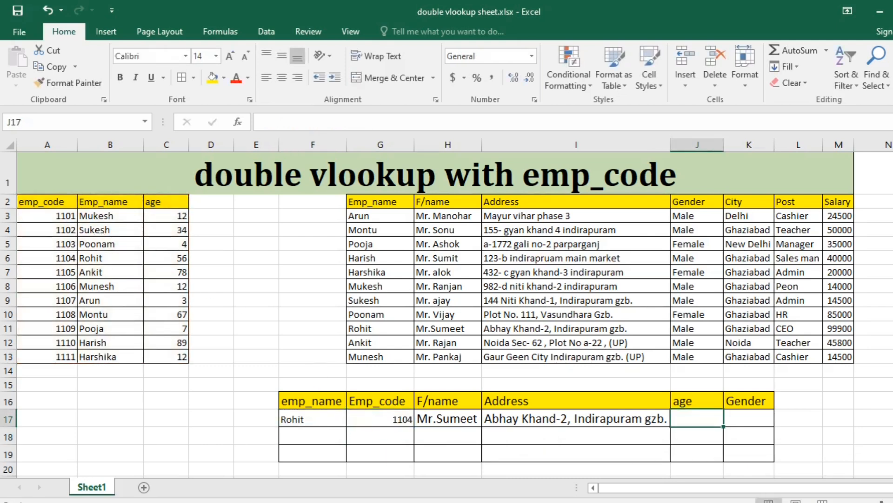
text(=vlookp)
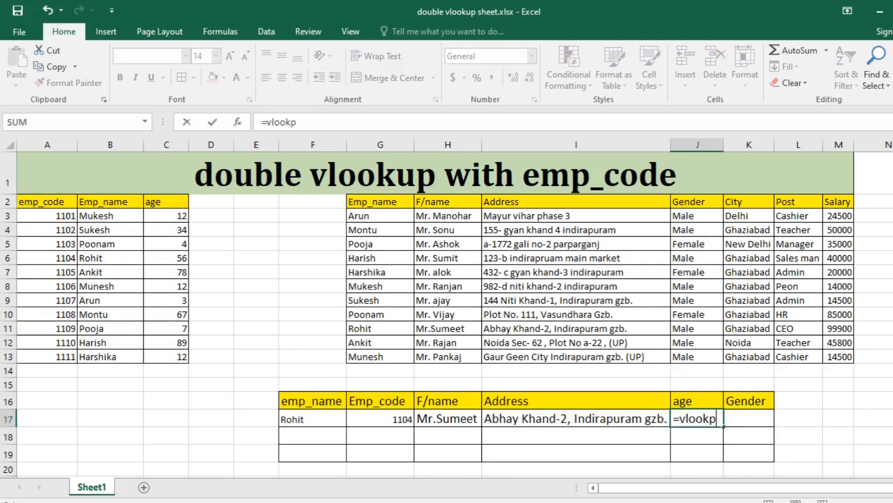
text(p)
key(BackSpace)
key(BackSpace)
text(up()
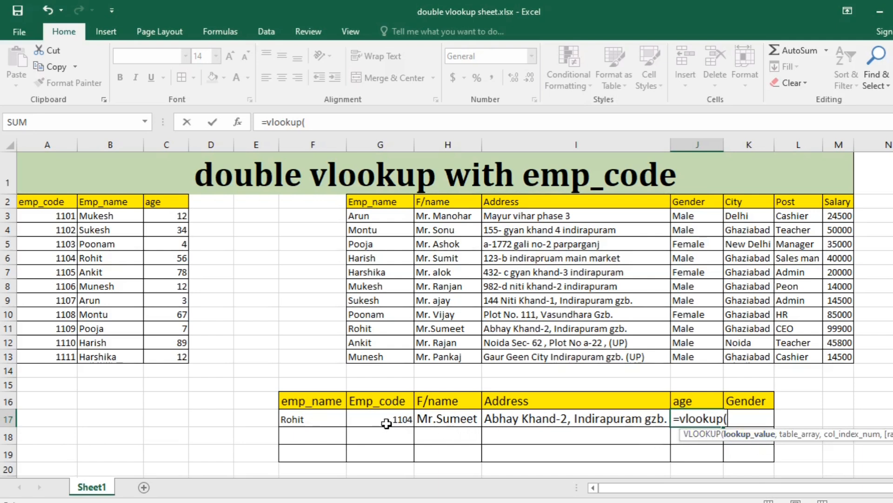
click(329, 420)
text(,)
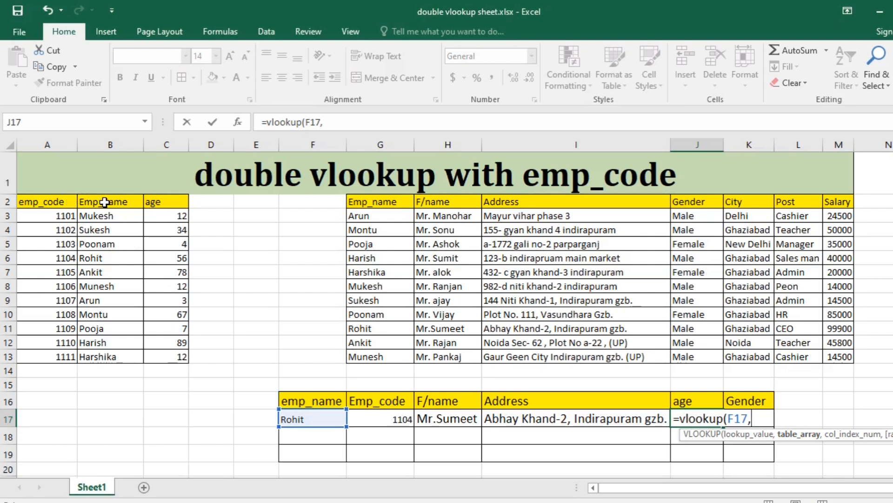
drag(105, 202, 183, 357)
text(,)
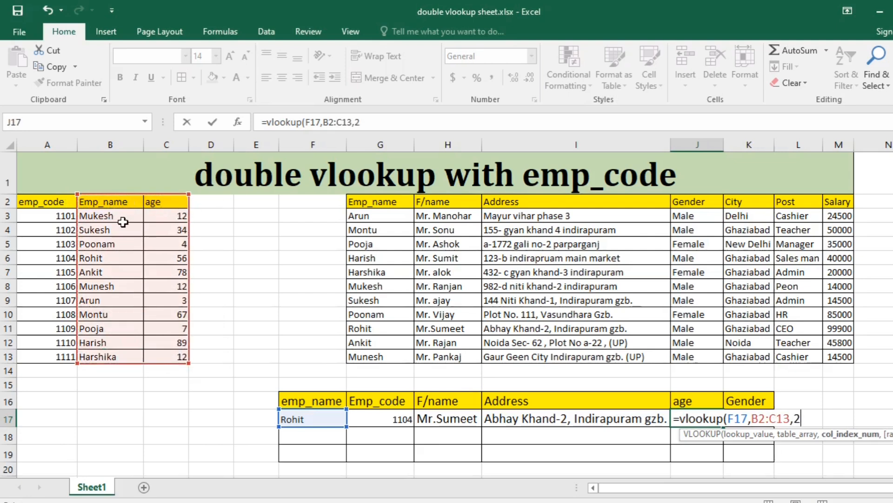
text(2,0))
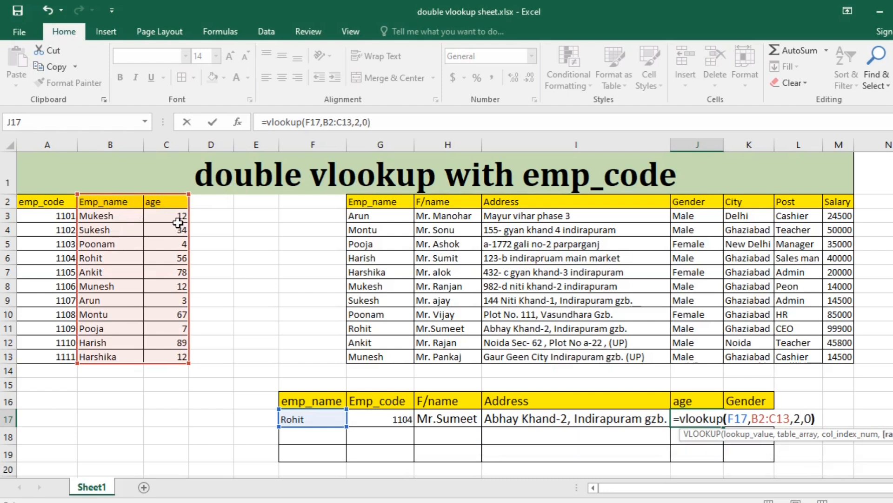
key(Return)
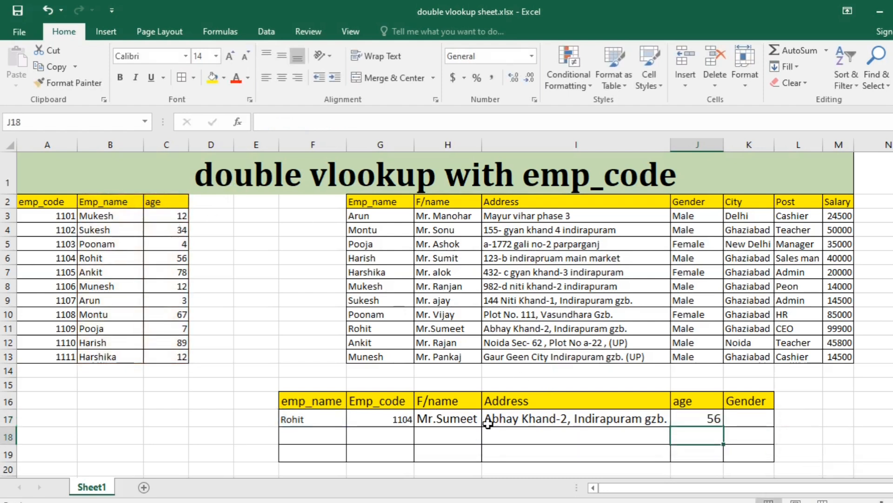
- Choose employee code 1107 in G17 and auto-fit column H so the father's name fits
click(401, 420)
click(421, 420)
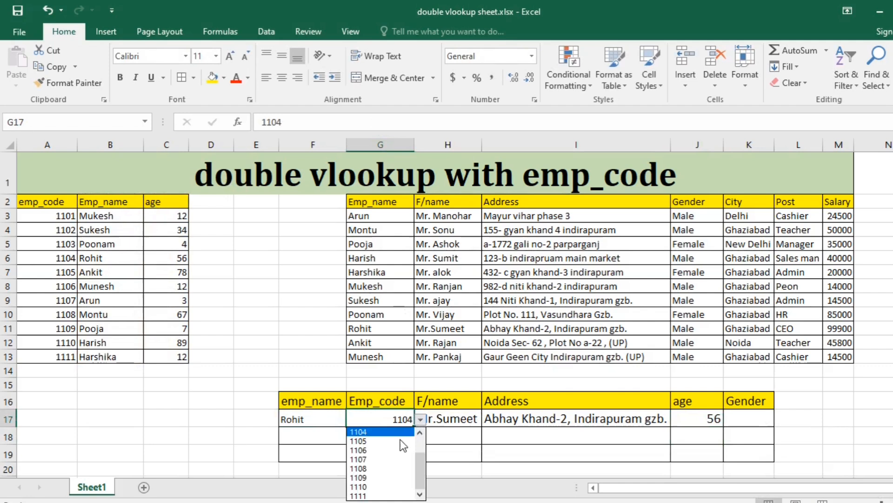
click(379, 458)
click(537, 443)
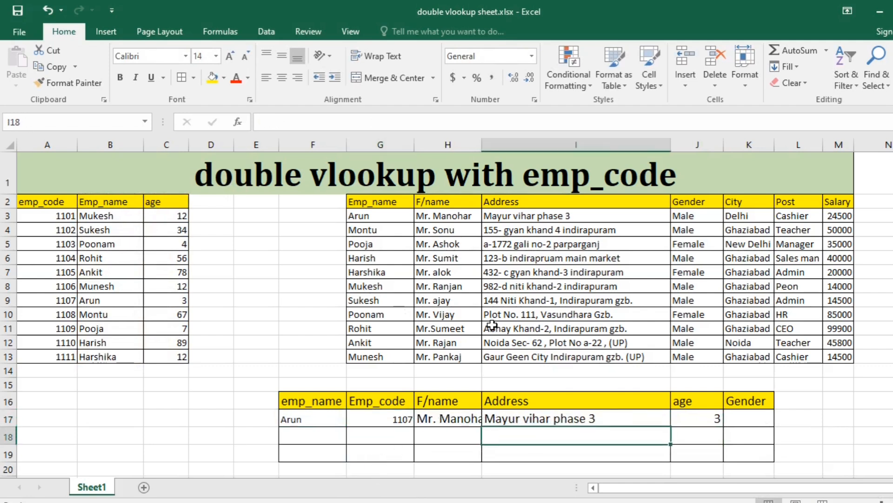
double_click(483, 144)
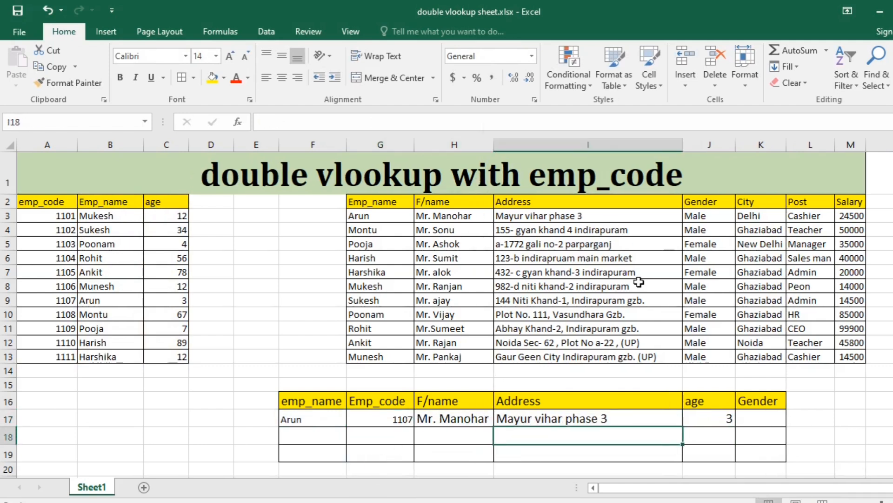
- Test the lookups by choosing employee codes 1108 and 1102 in G17
click(740, 413)
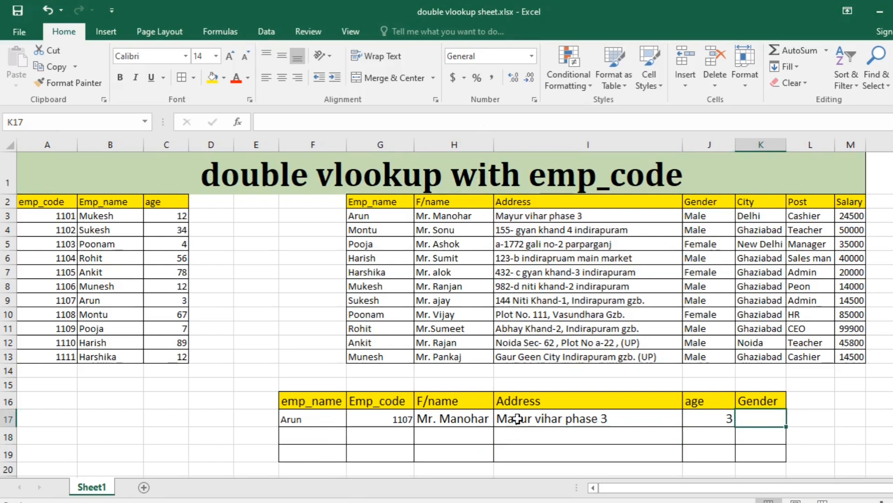
click(381, 419)
click(420, 421)
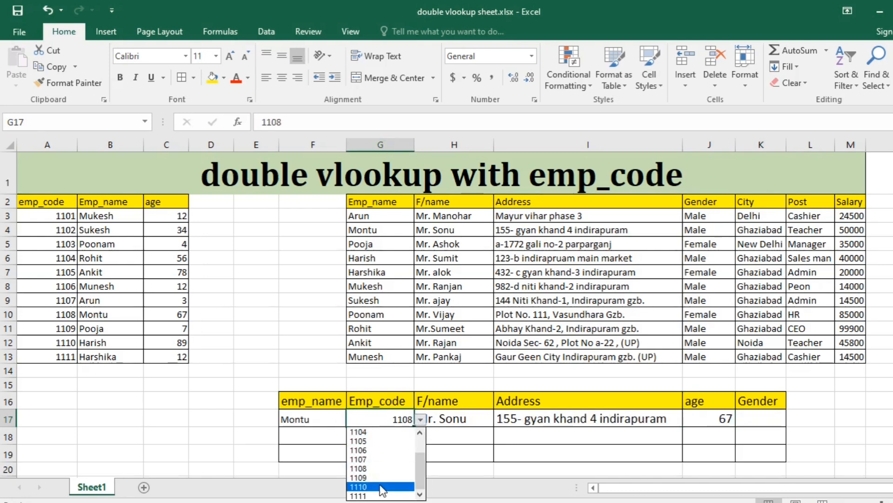
drag(417, 460, 421, 440)
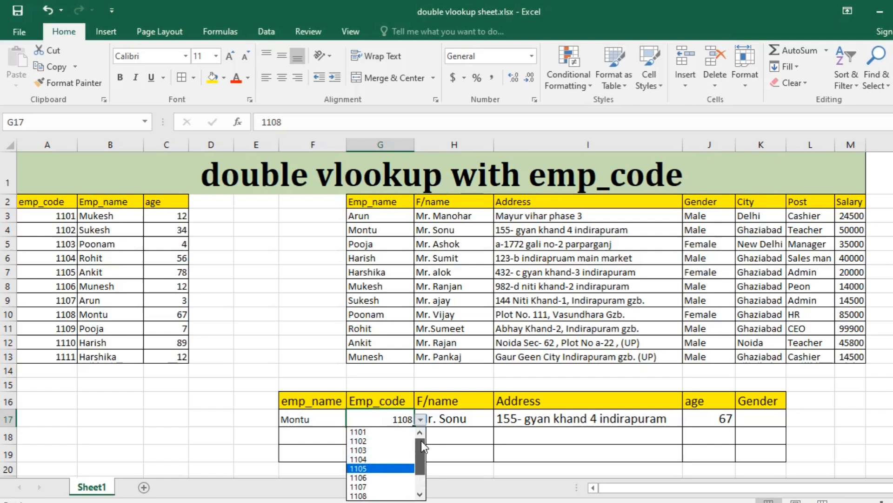
click(386, 441)
- Cut the result table F16:K19 and paste it at A1 of a new worksheet
drag(326, 394, 763, 459)
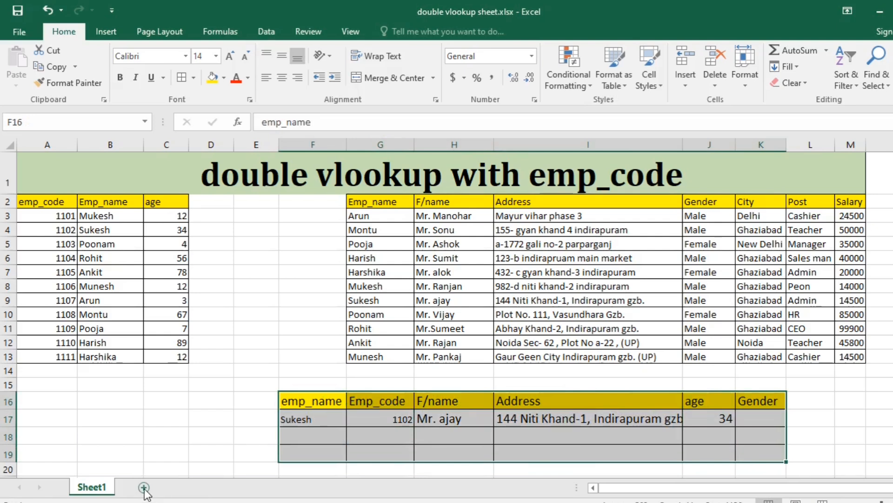
right_click(364, 417)
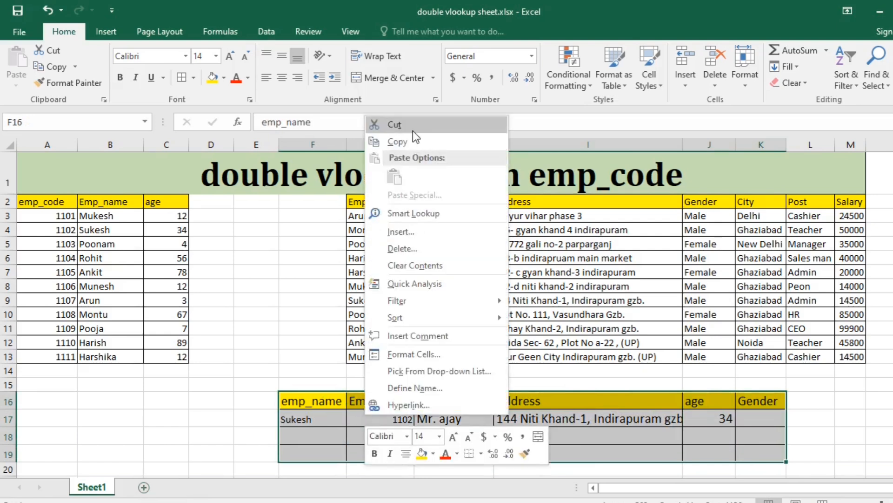
click(391, 139)
click(144, 487)
scroll(171, 223, up, 5)
key(ctrl+v)
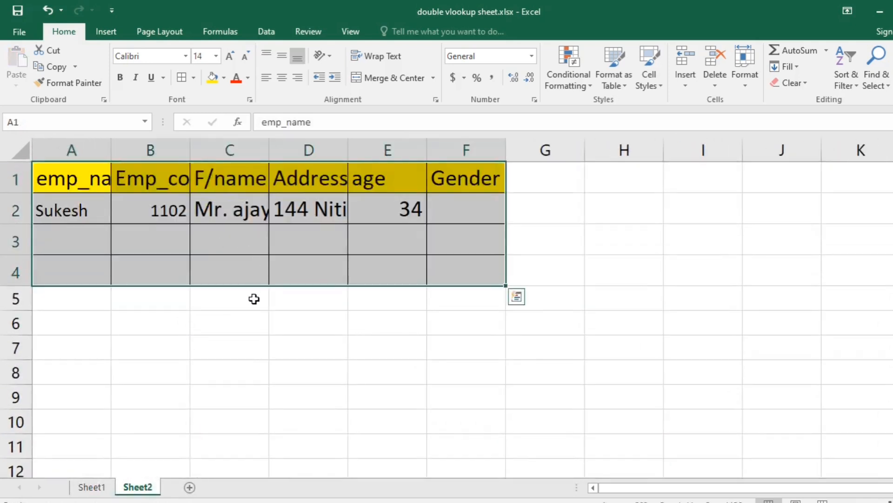
- Auto-fit columns A to F on Sheet2 to the pasted table
click(253, 298)
drag(86, 150, 431, 149)
double_click(426, 150)
click(558, 293)
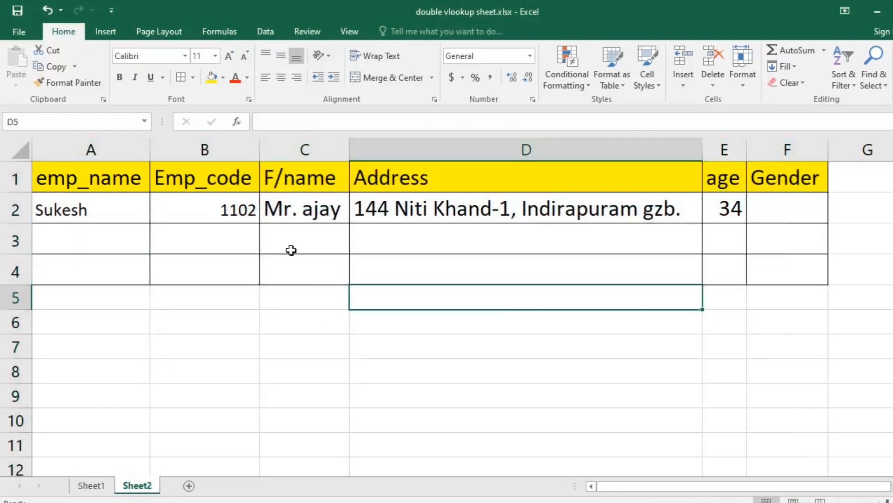
- Examine the moved result table on Sheet2 and the source tables left on Sheet1
click(118, 203)
click(241, 203)
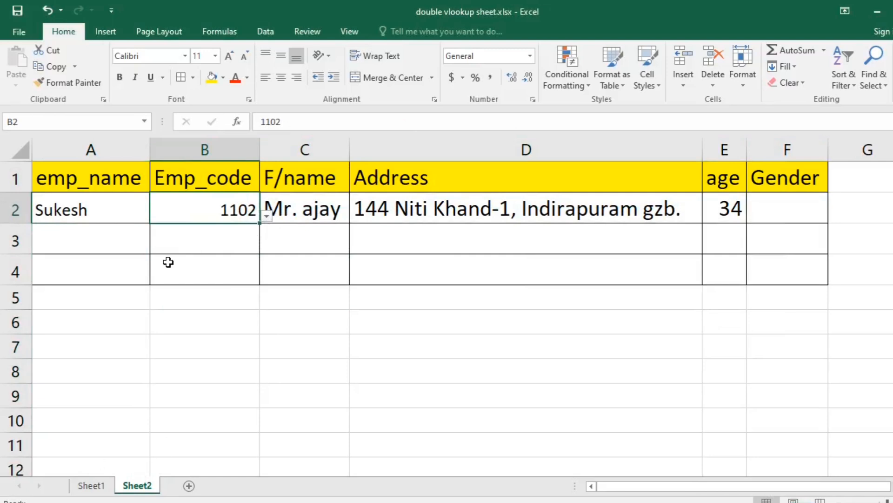
click(209, 321)
click(91, 485)
click(361, 385)
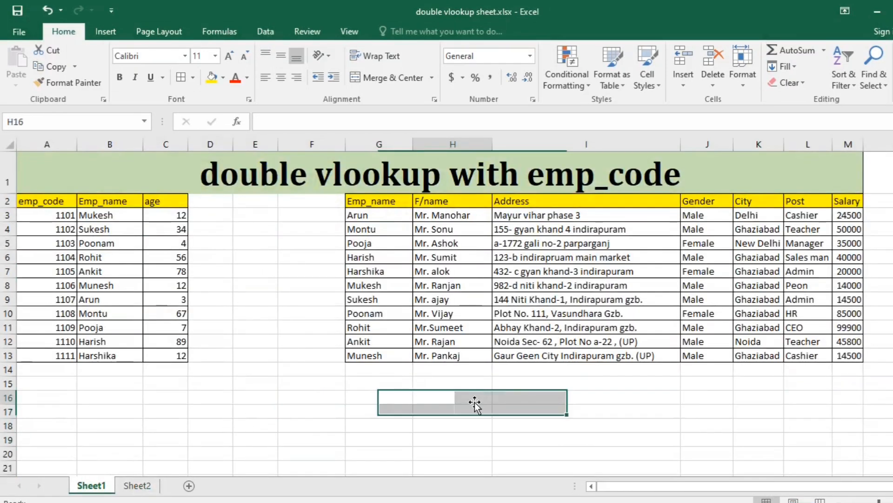
click(137, 485)
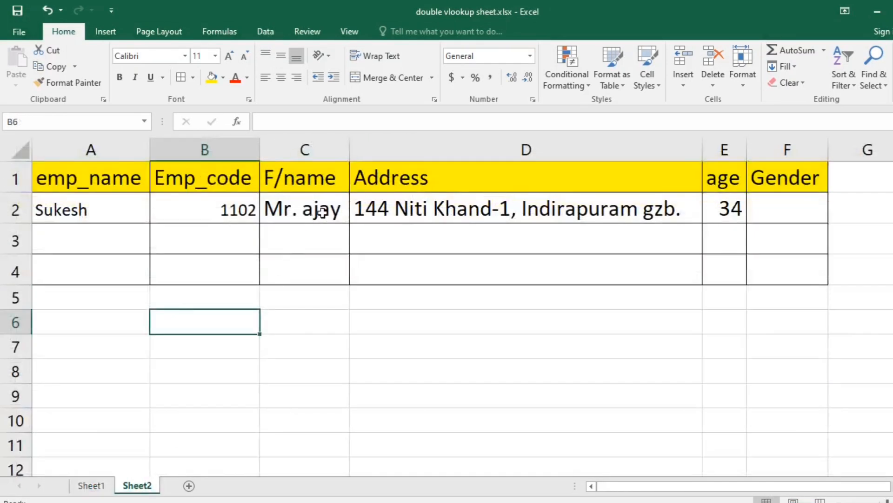
click(257, 208)
click(318, 287)
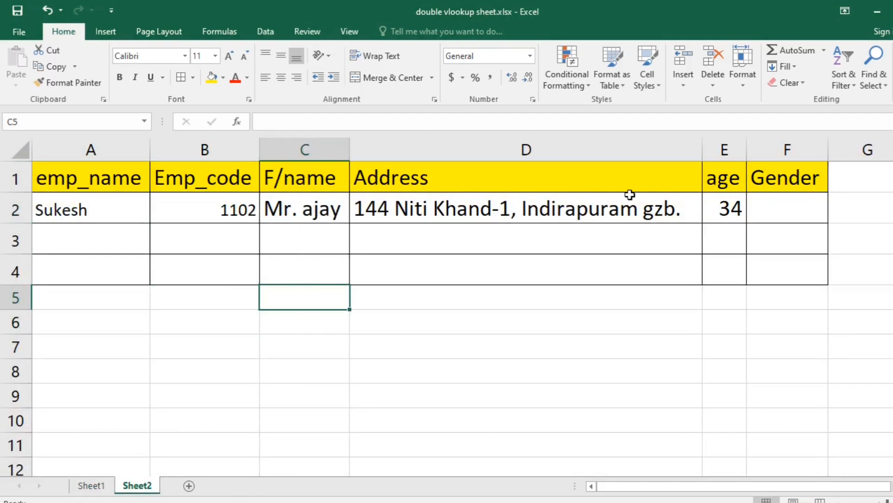
- Try to choose another employee code in B2 from the existing dropdown list
click(247, 210)
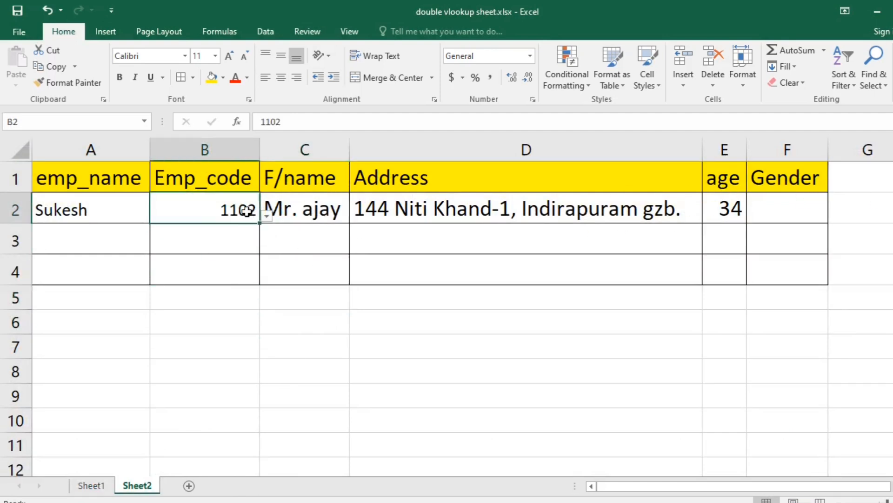
click(269, 217)
click(196, 248)
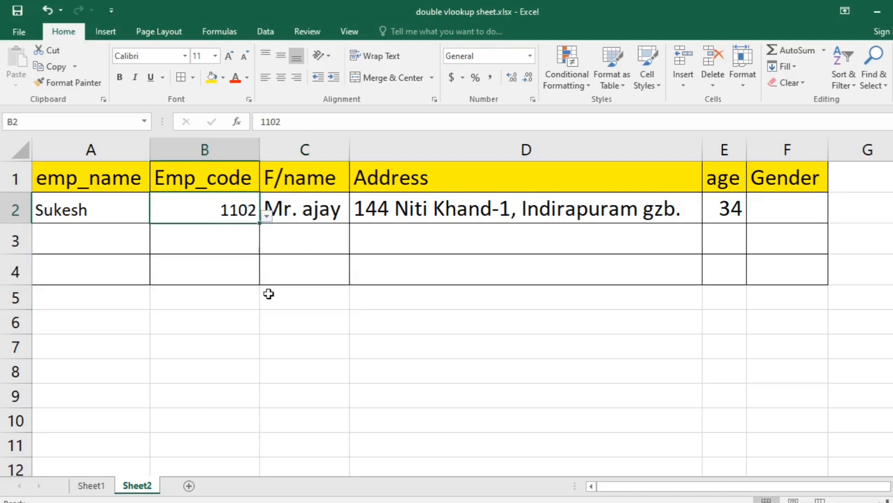
click(228, 303)
click(232, 209)
click(266, 215)
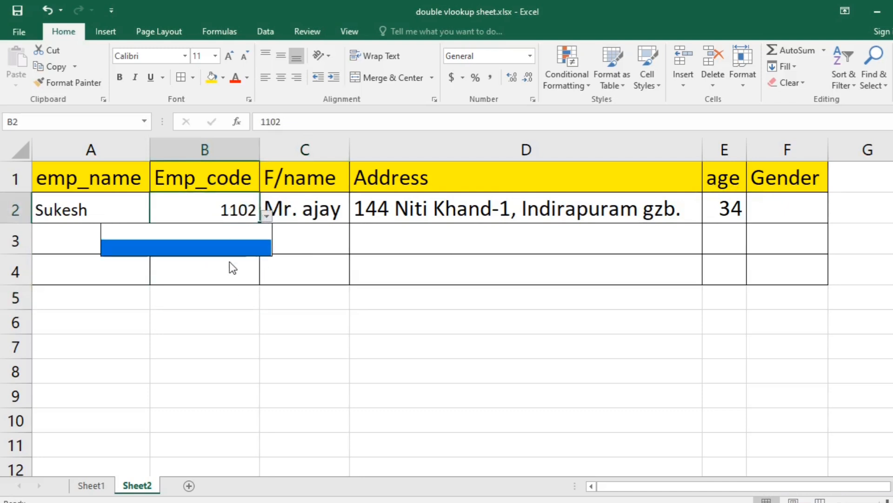
click(219, 247)
click(267, 216)
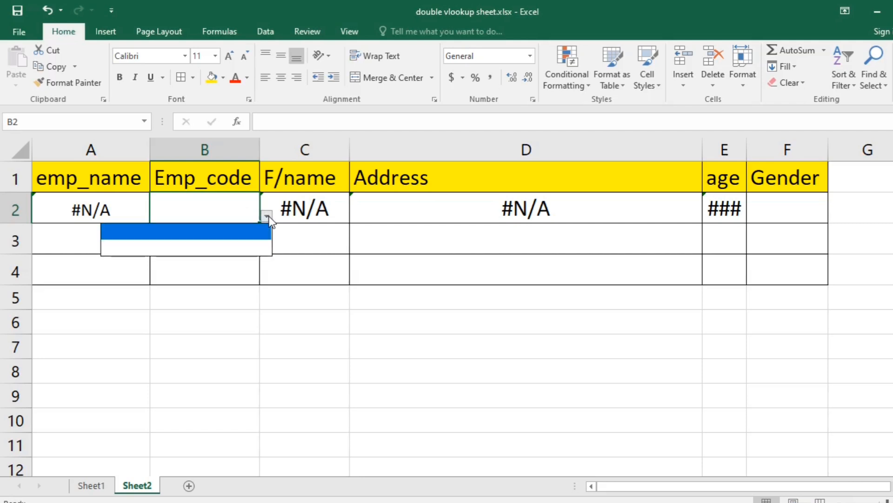
click(204, 241)
click(222, 320)
- Clear the Emp_code cells B2:B5 to remove the old dropdown list
drag(219, 213, 218, 297)
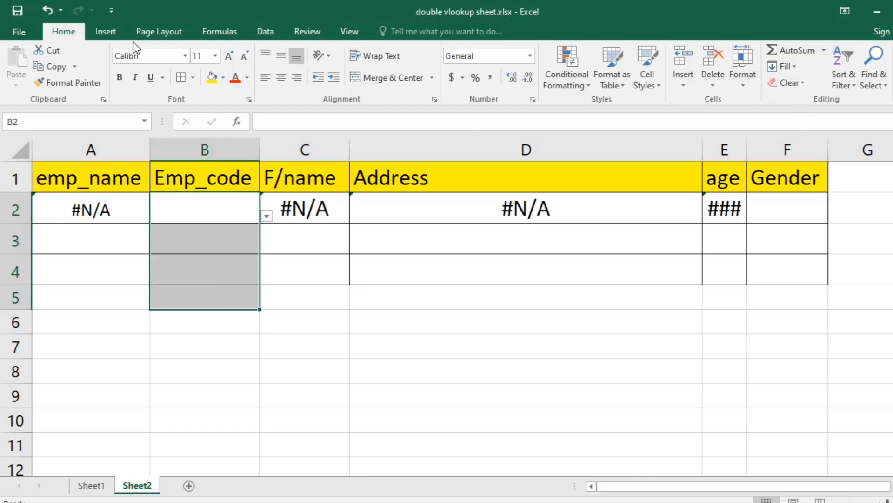
click(802, 83)
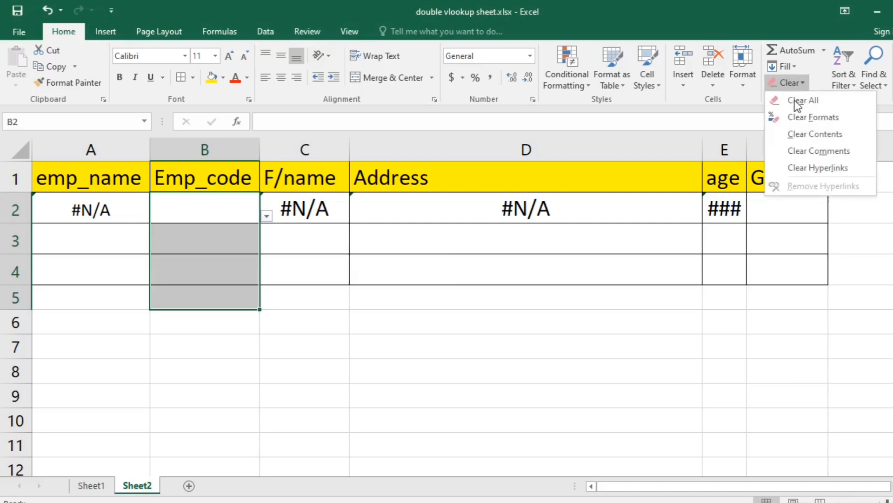
click(800, 115)
click(512, 297)
- Apply List data validation to B2:B4 with the source =Sheet1!$A$3:$A$13
drag(218, 209, 214, 269)
click(217, 222)
drag(216, 222, 215, 272)
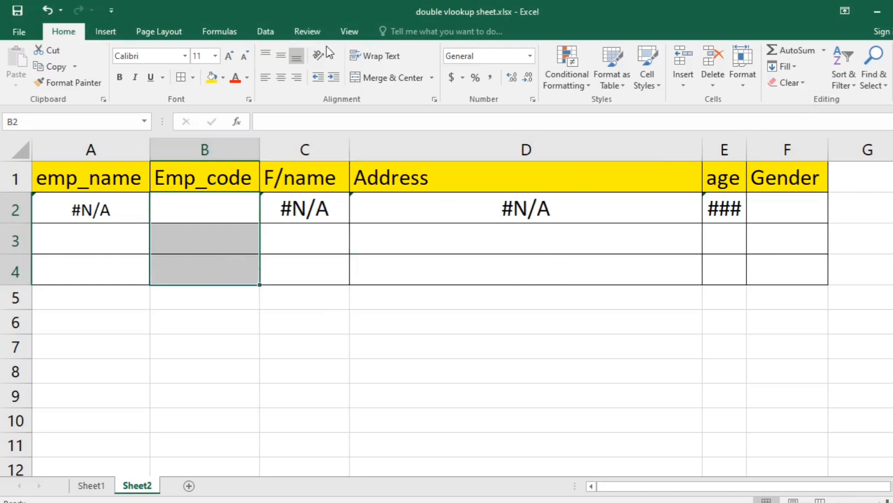
click(265, 31)
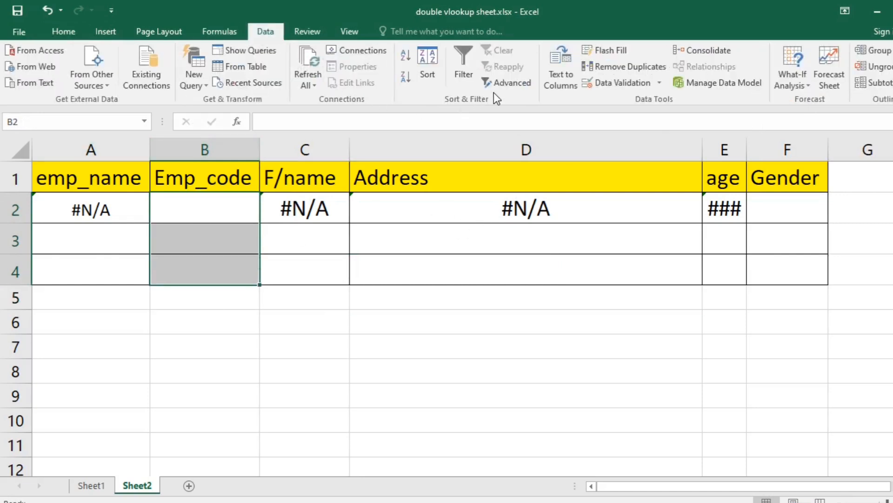
click(604, 85)
click(581, 265)
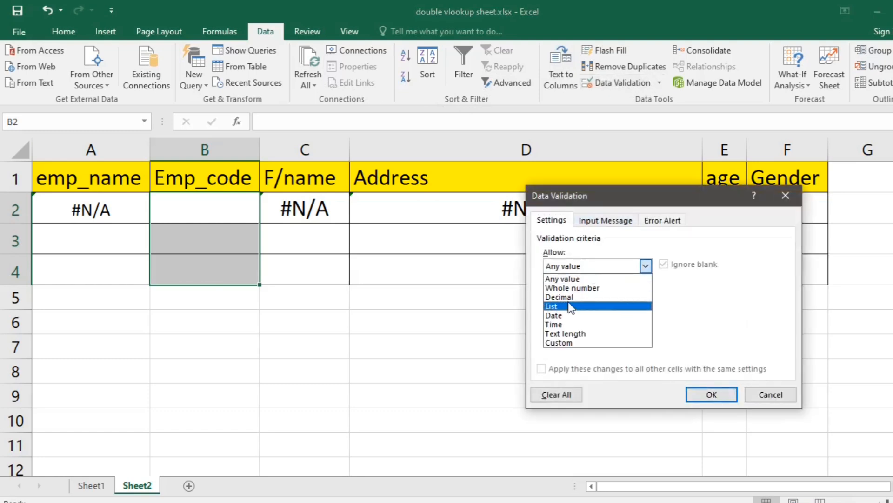
click(557, 307)
click(558, 325)
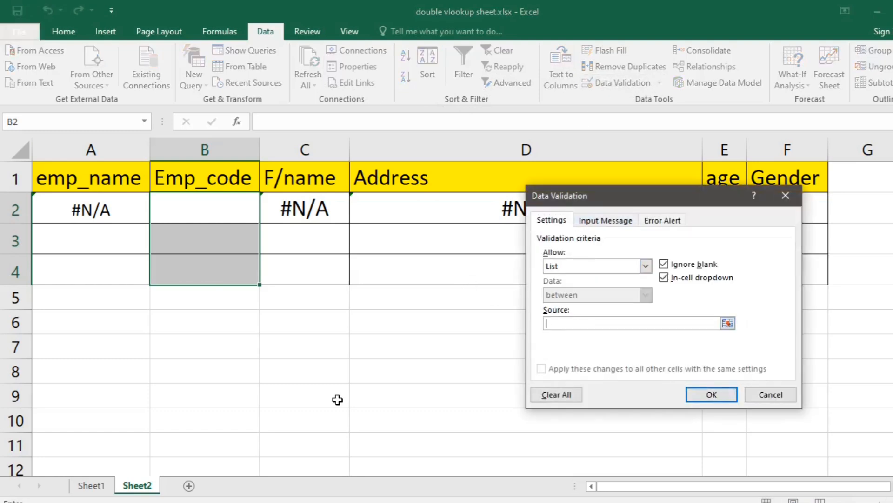
click(91, 485)
drag(66, 215, 66, 355)
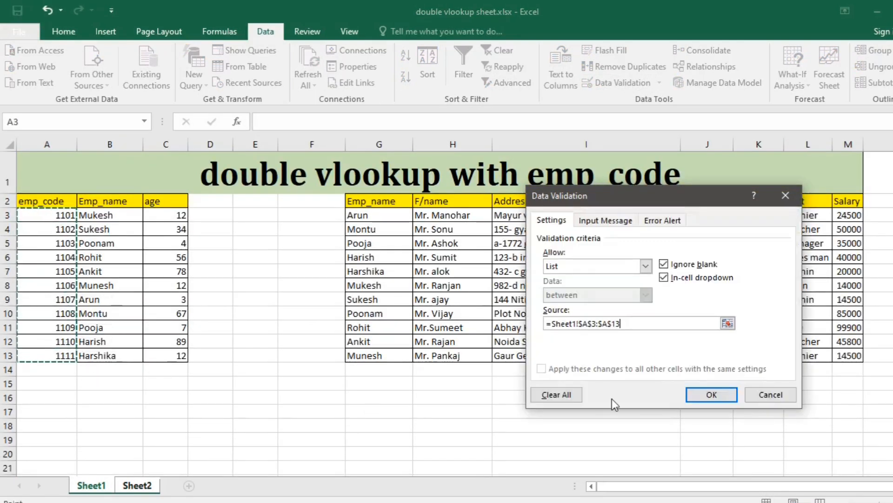
click(712, 394)
click(317, 261)
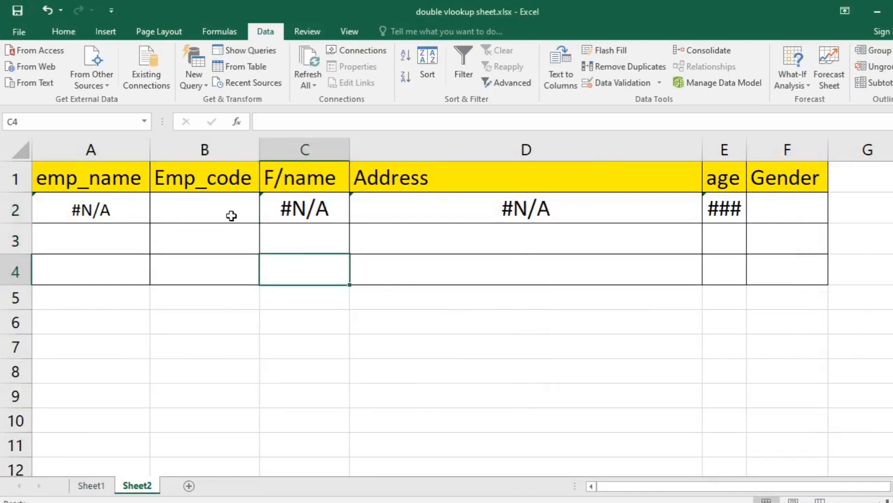
- Choose employee code 1101 in B2 from the new dropdown list
click(233, 212)
click(267, 216)
click(176, 233)
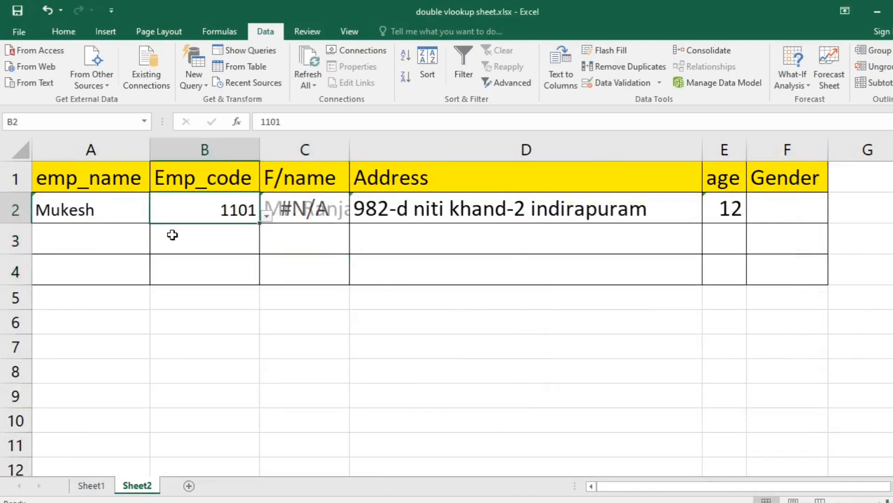
click(354, 275)
- Auto-fit columns A to F again so the retrieved father's name and address fit
drag(98, 148, 818, 218)
double_click(746, 149)
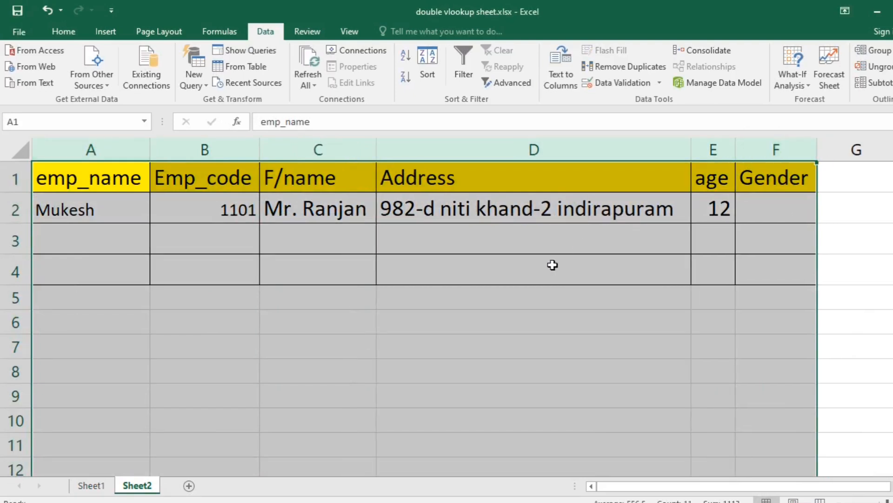
click(488, 313)
- Test the lookups on Sheet2 by choosing employee codes 1104 and 1109 in B2
click(249, 209)
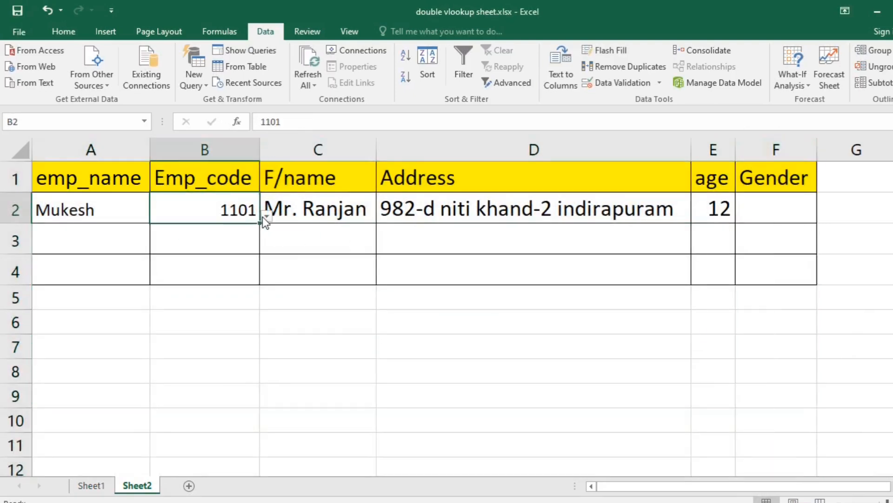
click(263, 216)
click(273, 333)
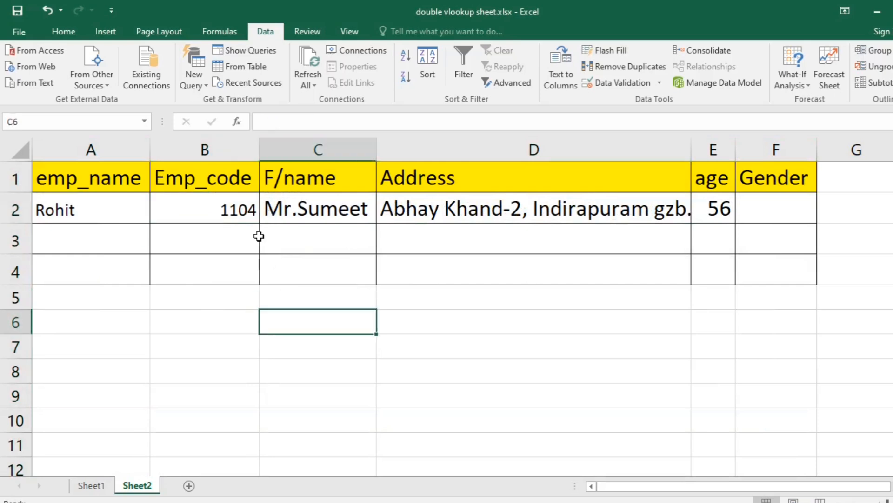
click(232, 208)
click(269, 216)
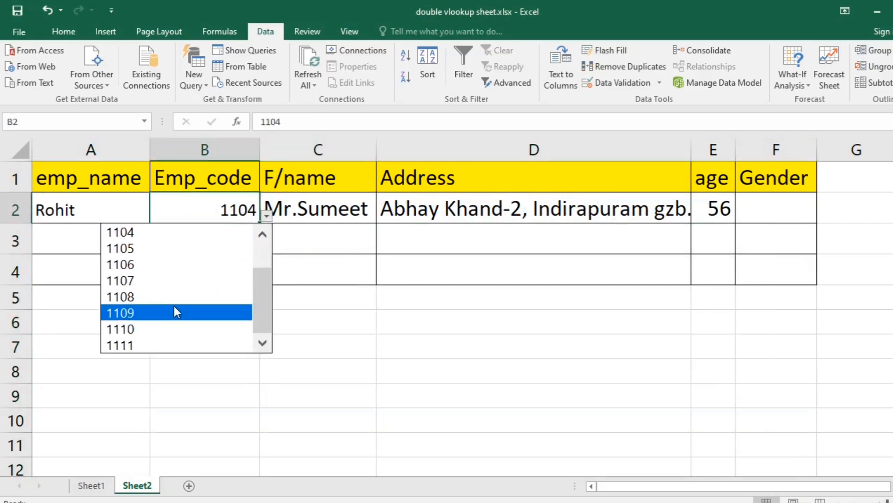
click(174, 307)
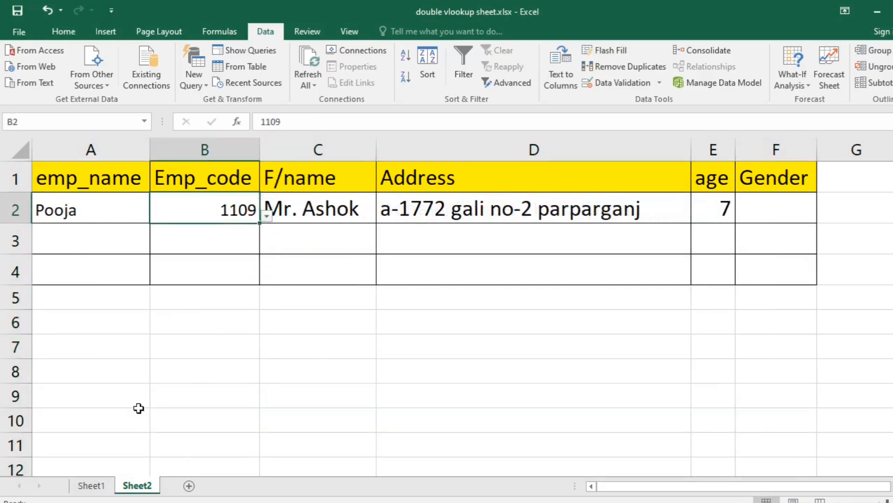
- Return to Sheet1 and select the empty cell G16
click(90, 486)
click(404, 399)
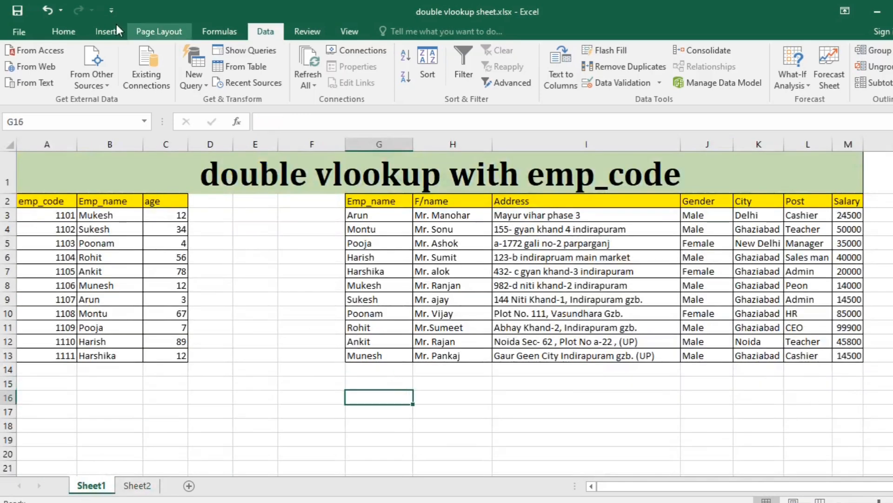